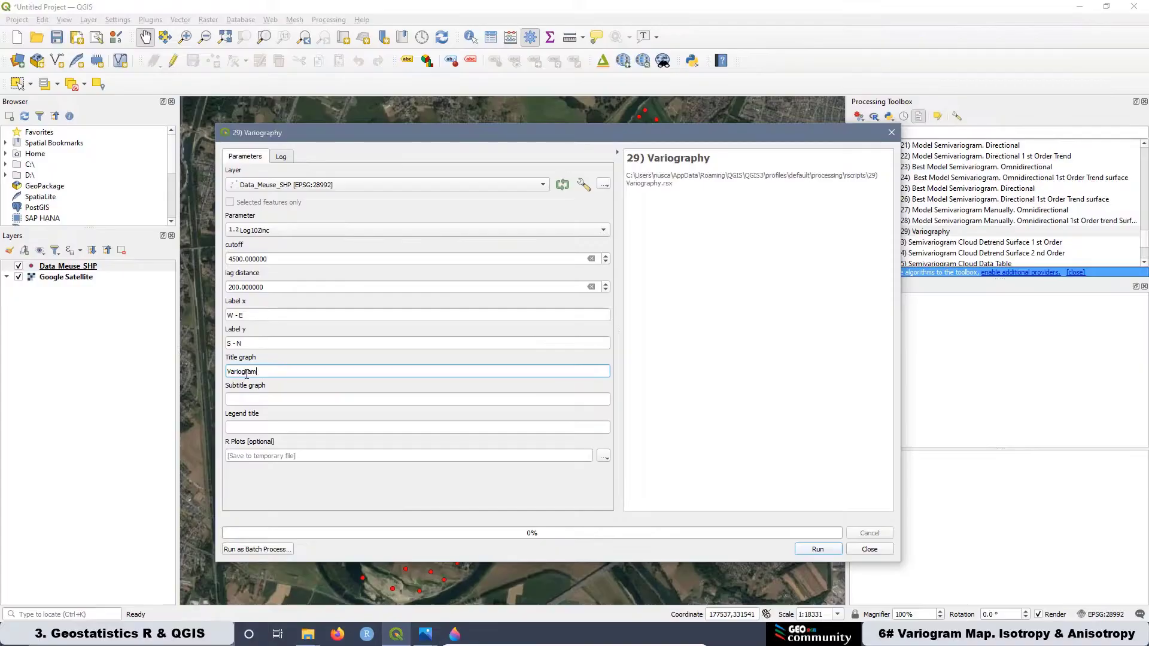
# Move from the Variography graph title to the Subtitle graph field
pyautogui.press('Tab')
# Subtitle the variogram map 'Log 10 Transformation Zinc Concentration [ppm]', legend 'Semivariance', run it, and enlarge the result
pyautogui.write('Log 10 Transformation Zinc Concentration [ppm]')
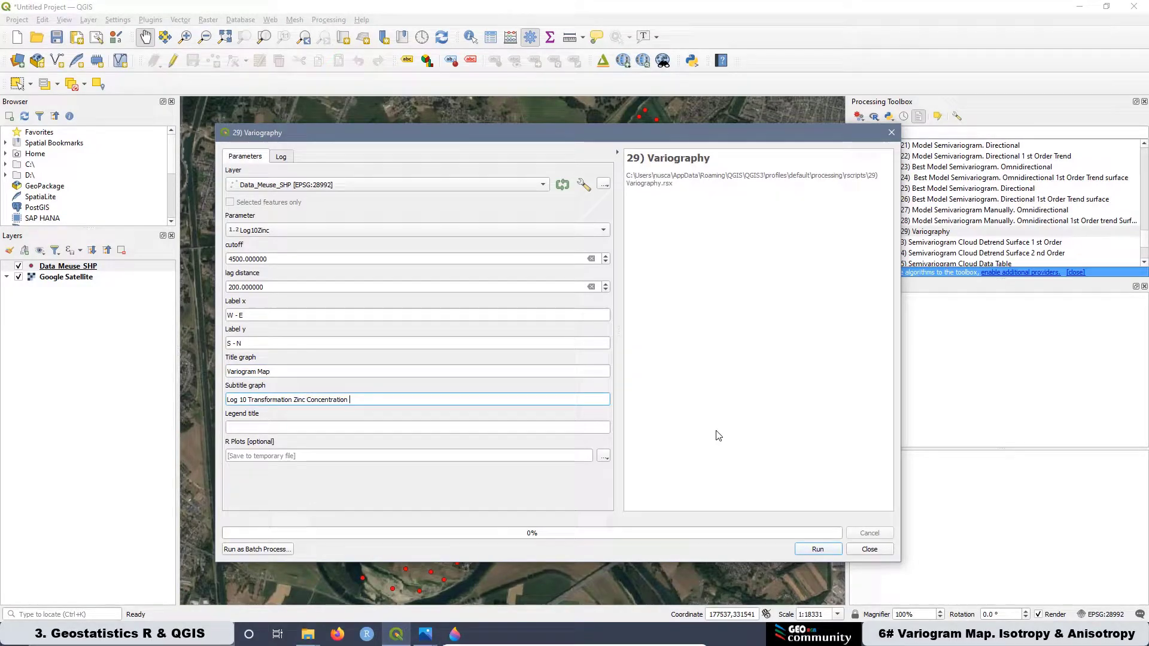
pyautogui.click(327, 426)
pyautogui.write('Semivariance')
pyautogui.press('Return')
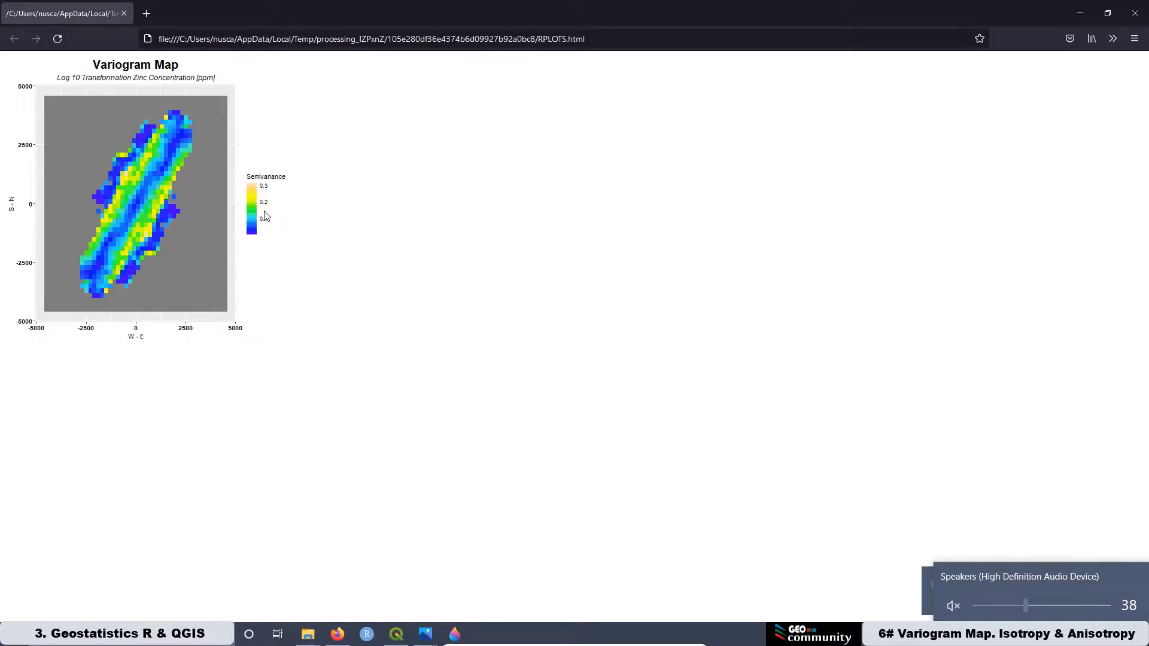
pyautogui.hotkey('ctrl', '+')
pyautogui.hotkey('ctrl', '+')
pyautogui.hotkey('ctrl', '+')
pyautogui.hotkey('ctrl', '+')
pyautogui.hotkey('ctrl', '+')
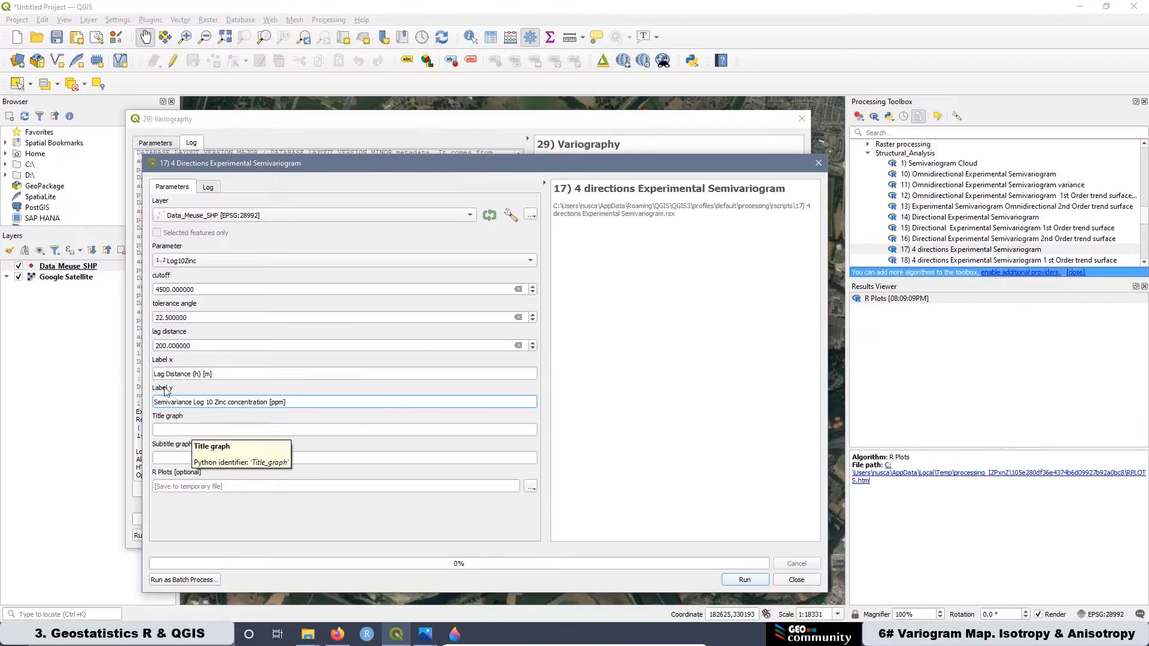
# Run the four-direction semivariogram titled 'Experimental Semivariogram (0, 45, 90, 135)', subtitled 'Log 10 Zinc'
pyautogui.click(192, 429)
pyautogui.write('Experimental Semivariogram (0, 45, 90, 135)')
pyautogui.press('Tab')
pyautogui.write('Log 10 Zinc')
pyautogui.press('Return')
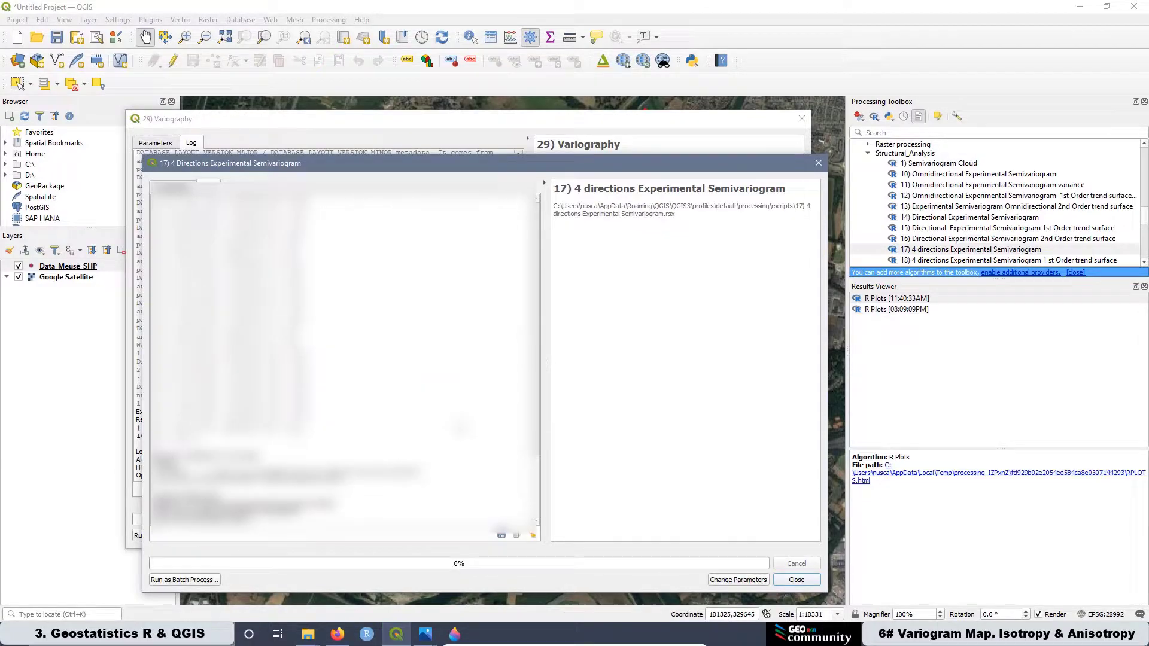
# View the four-direction semivariogram plot enlarged in Firefox, then return to Paint 3D
pyautogui.doubleClick(872, 300)
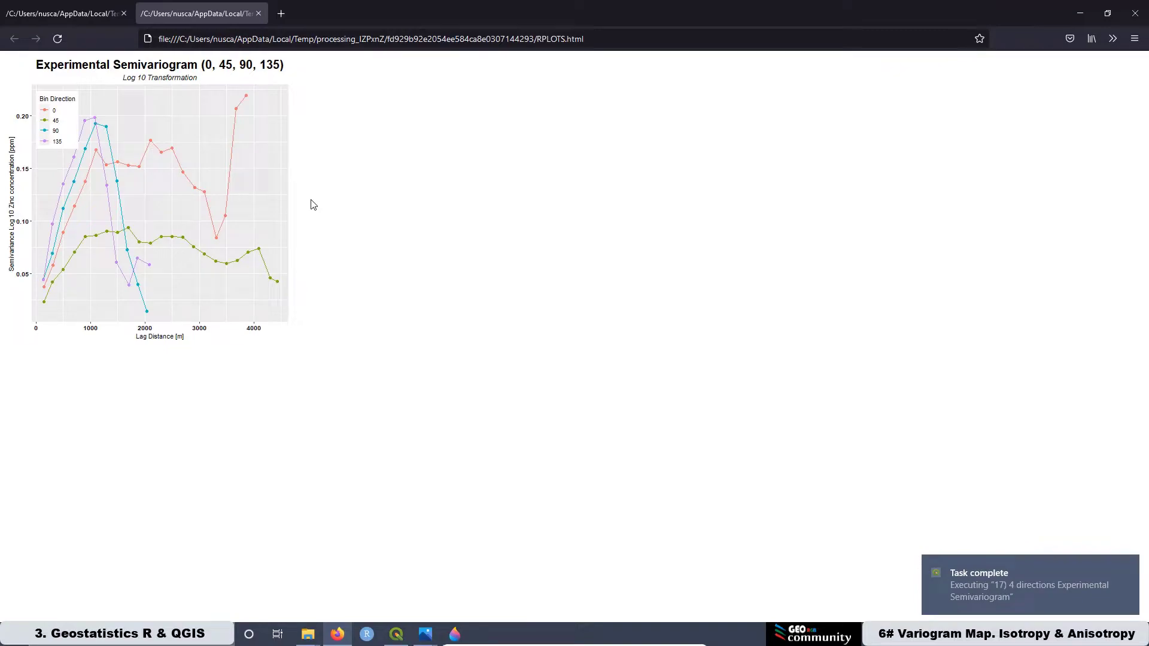
pyautogui.hotkey('ctrl', '+')
pyautogui.hotkey('ctrl', '+')
pyautogui.hotkey('ctrl', '+')
pyautogui.hotkey('ctrl', '+')
pyautogui.hotkey('ctrl', '+')
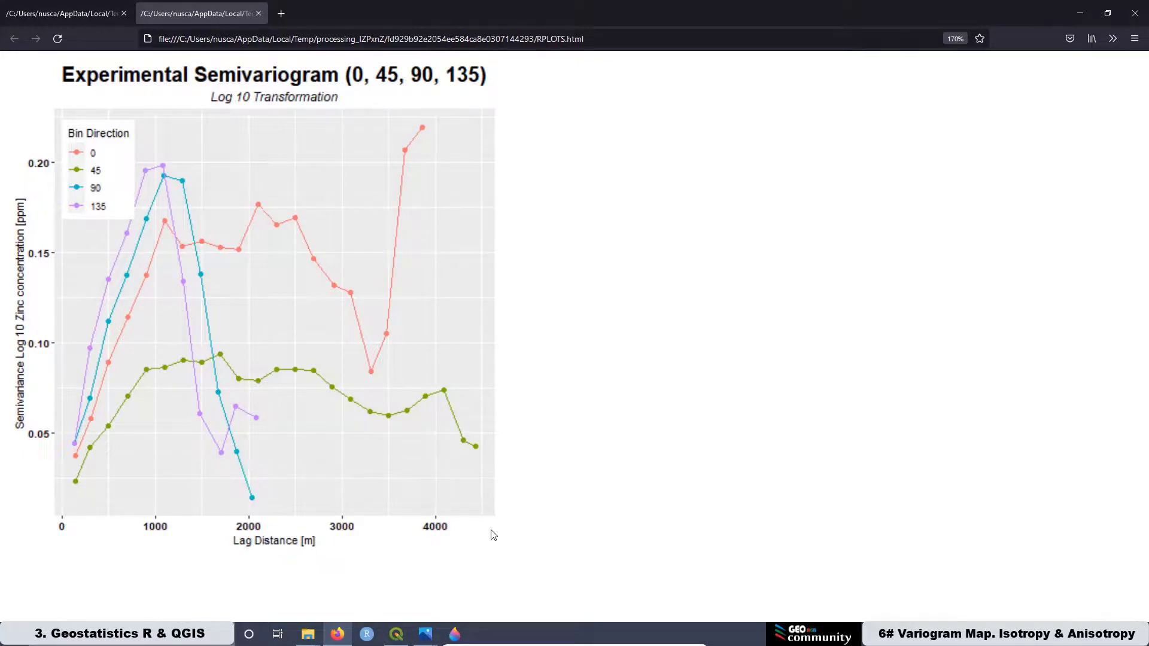
pyautogui.hotkey('alt', 'Tab')
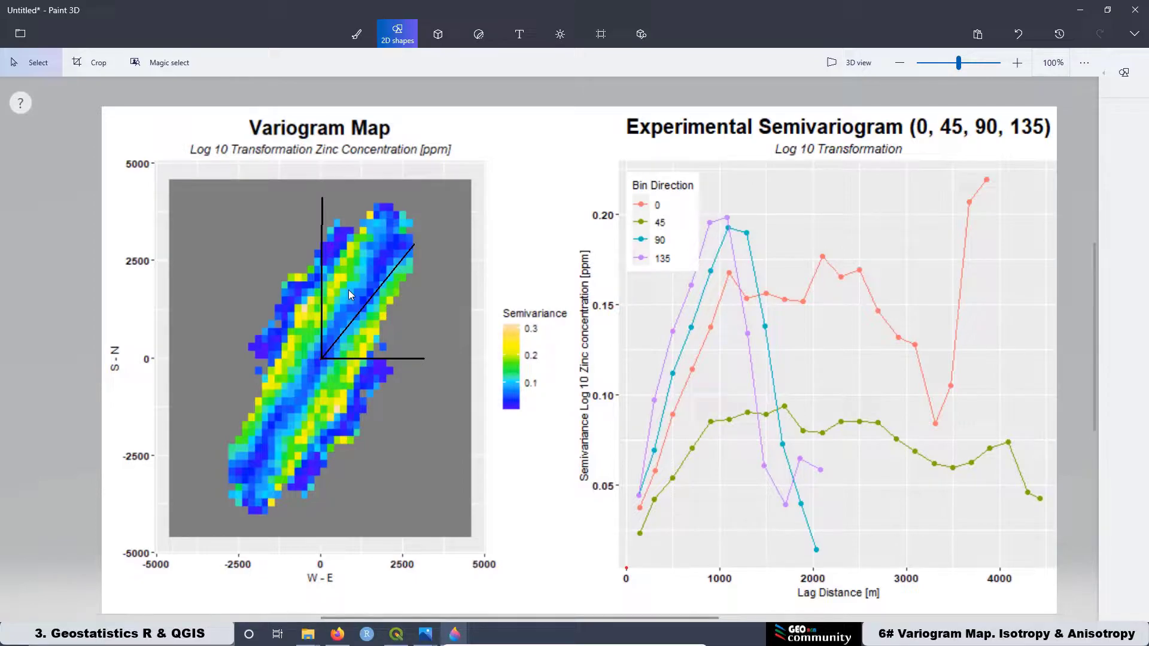
# Return to the QGIS map window showing the Meuse sample points over satellite imagery
pyautogui.hotkey('alt', 'Tab')
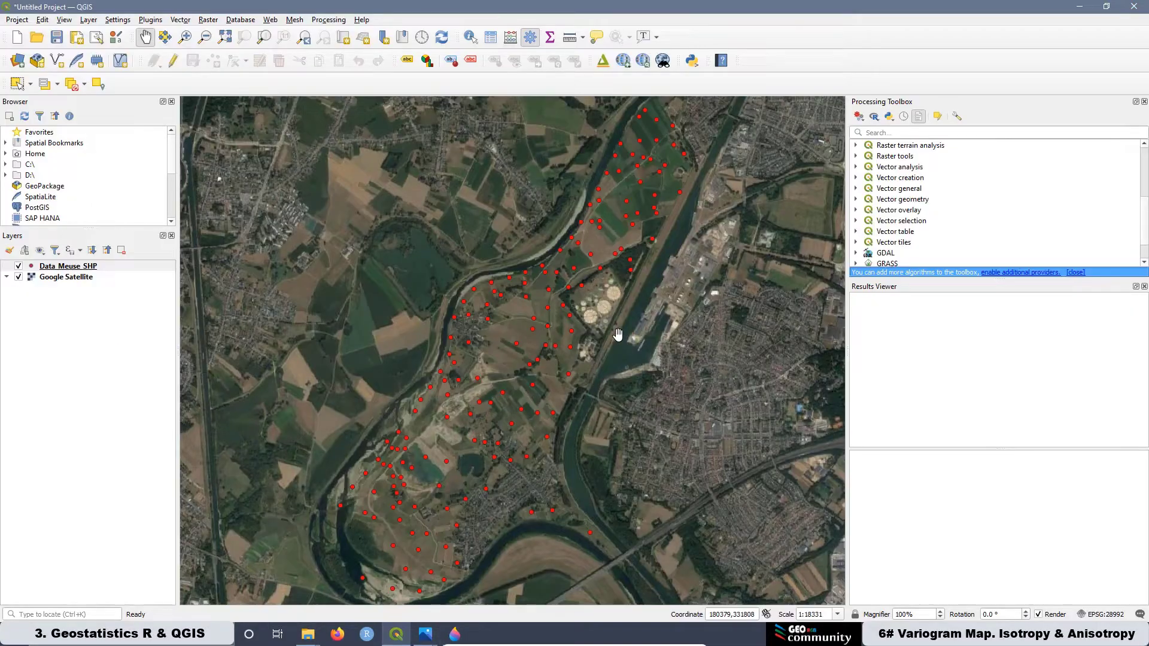
# Open '21) Model Semivariogram. Directional' from R > Structural_Analysis in the Processing Toolbox
pyautogui.scroll(-1, 916, 205)
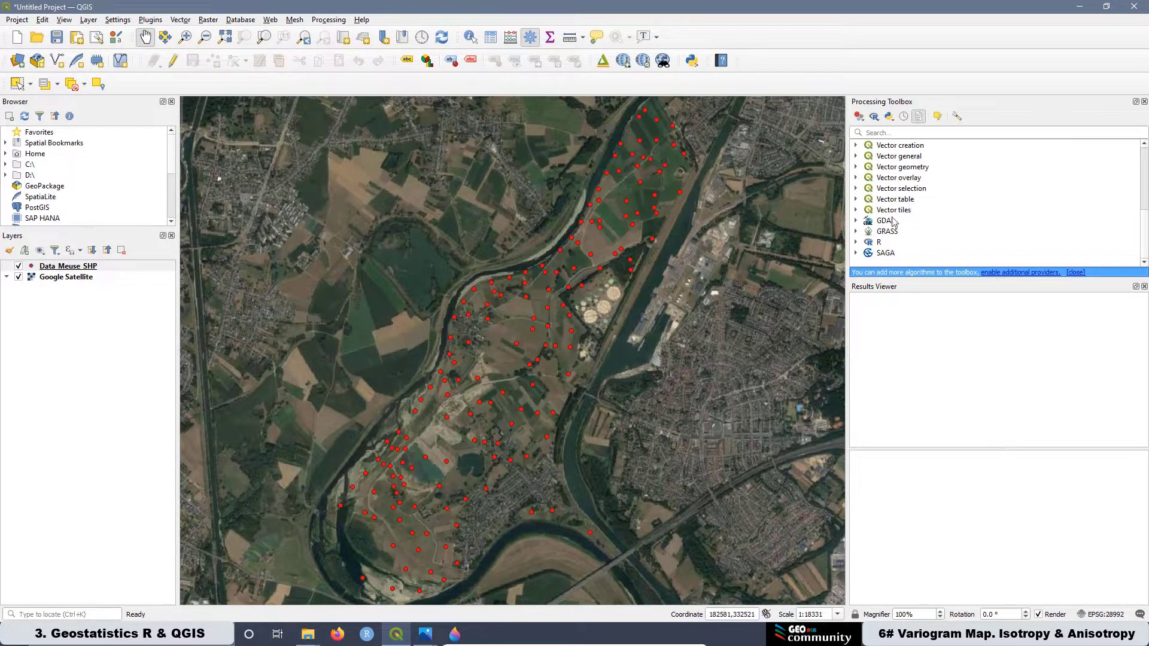
pyautogui.click(856, 243)
pyautogui.scroll(-3, 906, 227)
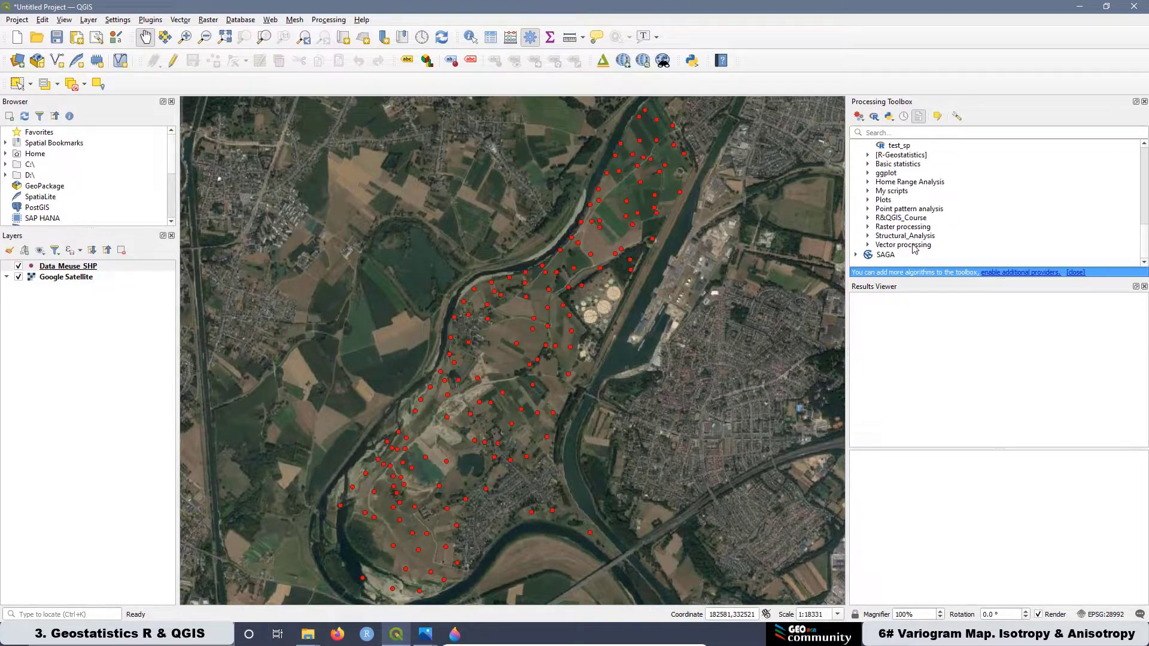
pyautogui.click(868, 236)
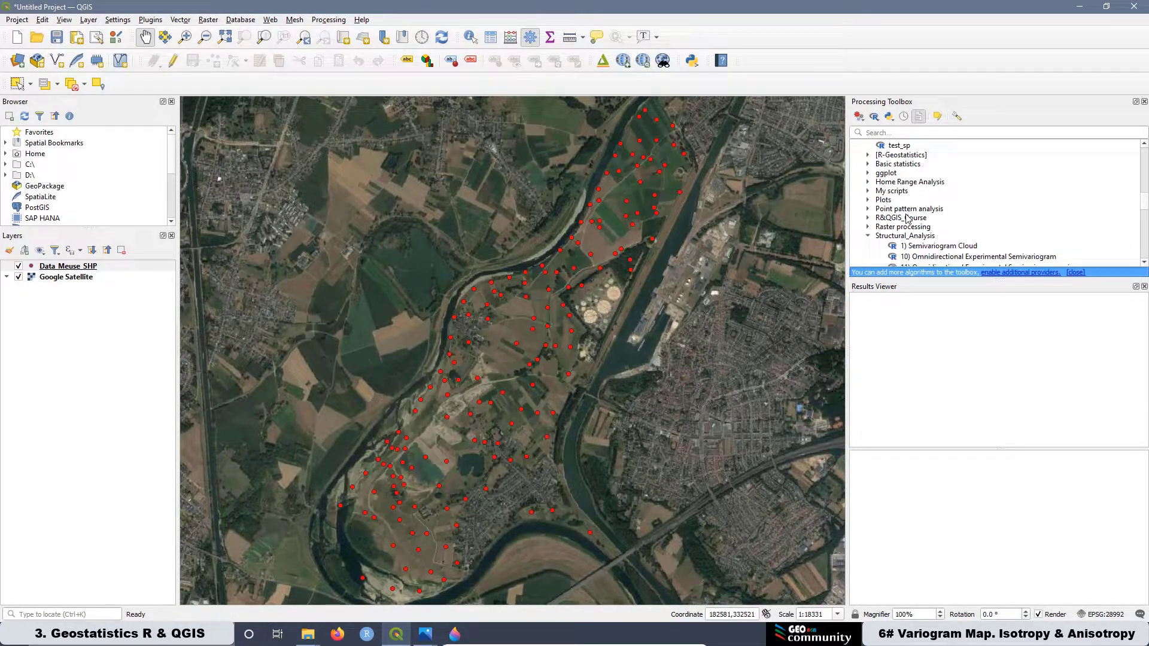
pyautogui.scroll(-3, 906, 218)
pyautogui.scroll(-3, 944, 228)
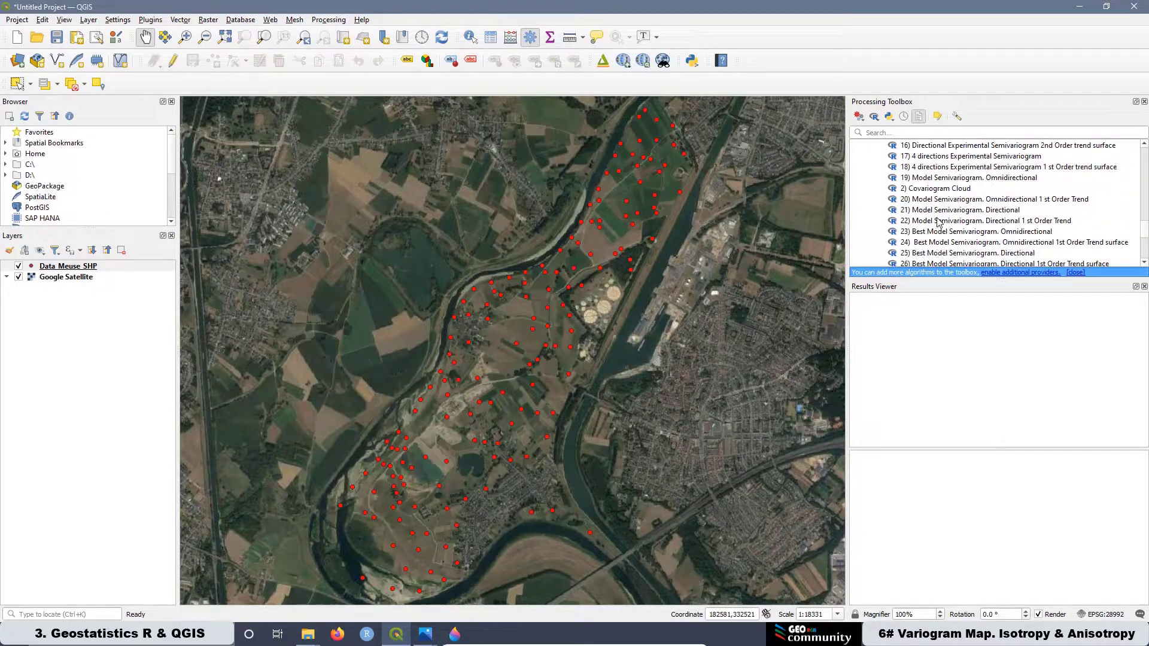
pyautogui.scroll(-1, 955, 256)
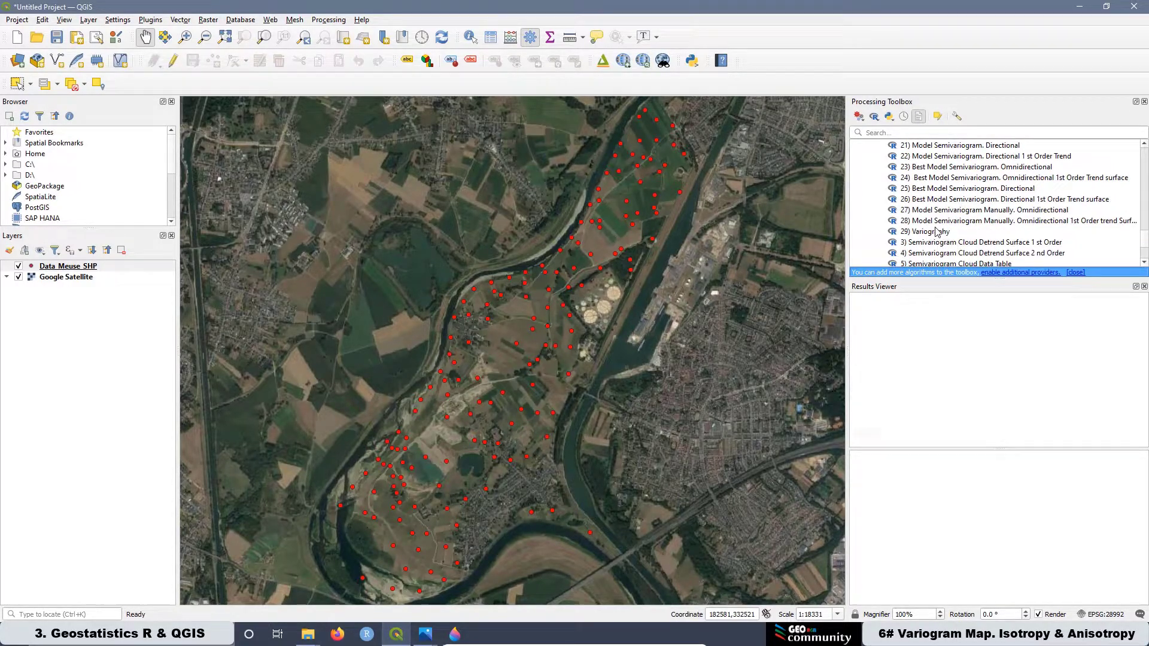
pyautogui.scroll(3, 927, 237)
pyautogui.doubleClick(934, 242)
# Label the axes 'Lag Distance [m]' and 'Semivariance Log 10 Zinc Concentration [ppm]'
pyautogui.click(177, 420)
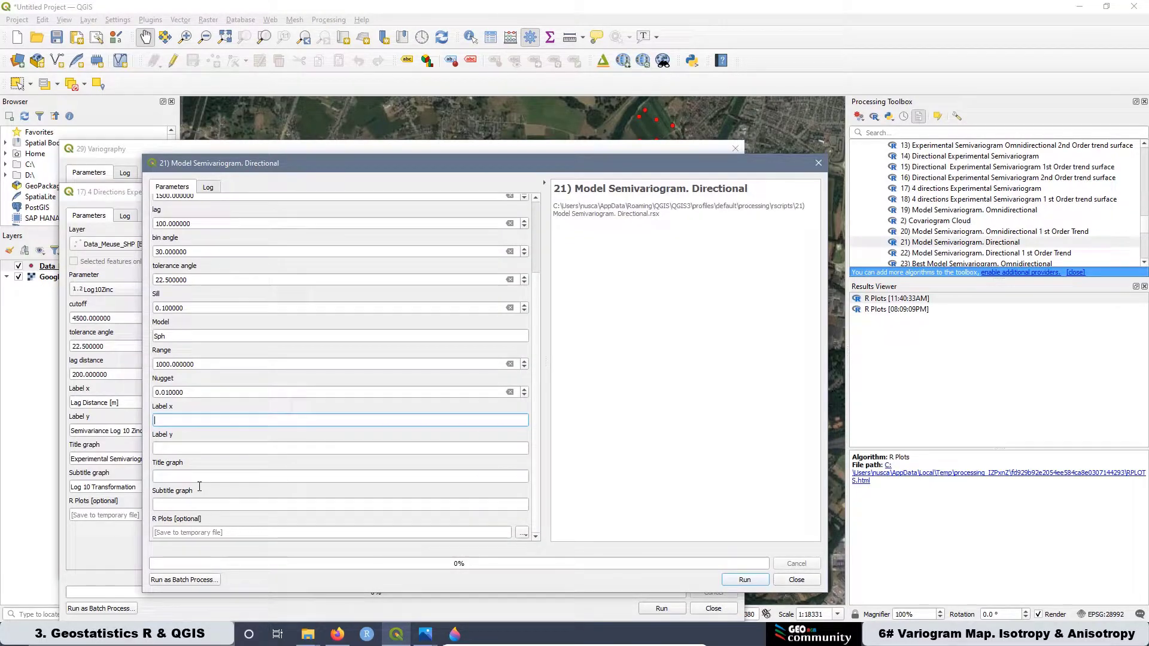
pyautogui.write('Lag Distance [m]')
pyautogui.press('Tab')
pyautogui.write('Semivariance Log 10 Zinc Concentration [ppm]')
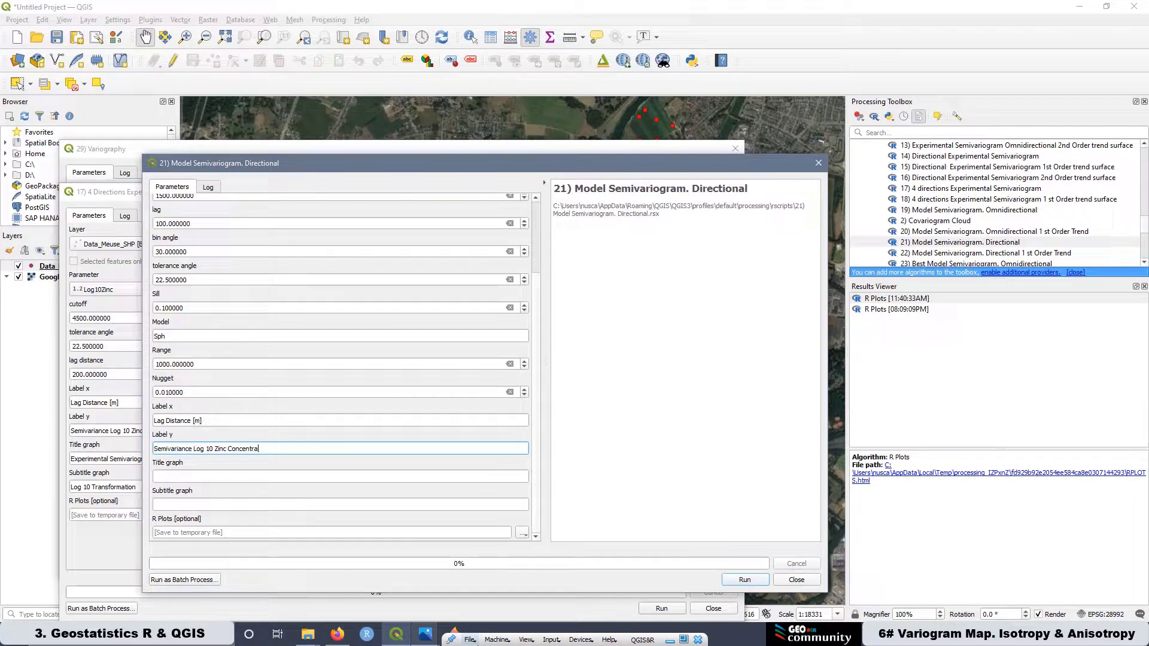
# Title the graph 'Experimental Semivariogram (Directional)', subtitle 'Log 10 Transformation', run, and view the plot
pyautogui.click(202, 477)
pyautogui.write('Experimental Semivariogram (')
pyautogui.write('Directional)')
pyautogui.press('Tab')
pyautogui.write('Log 10 Transformation')
pyautogui.click(745, 579)
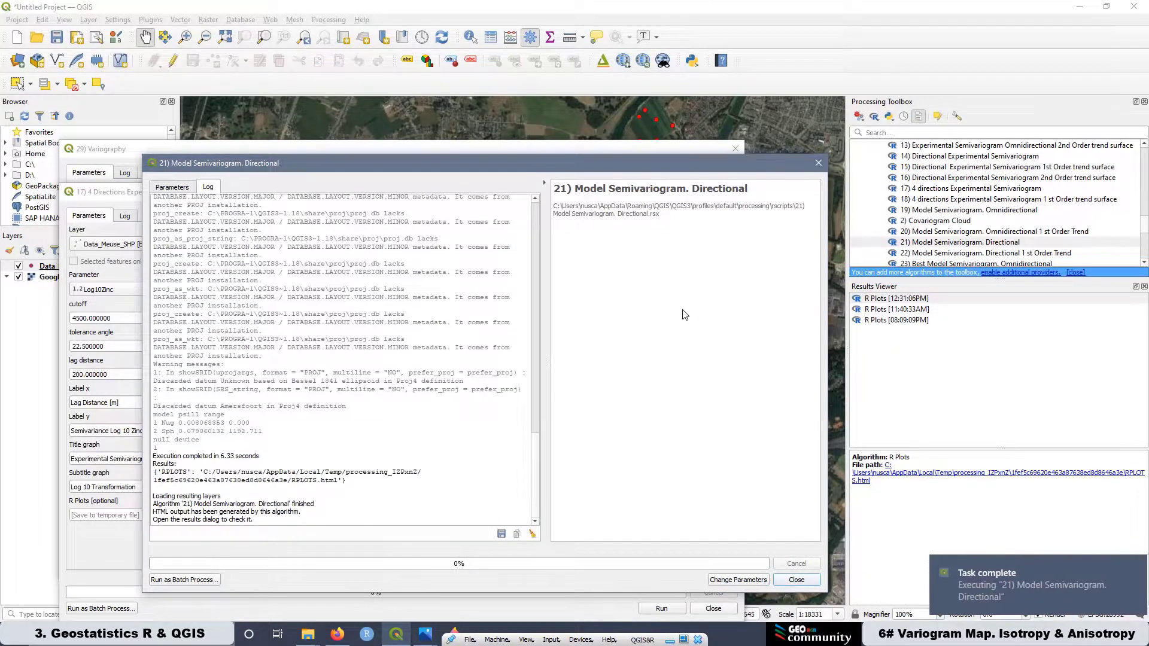
pyautogui.doubleClick(882, 299)
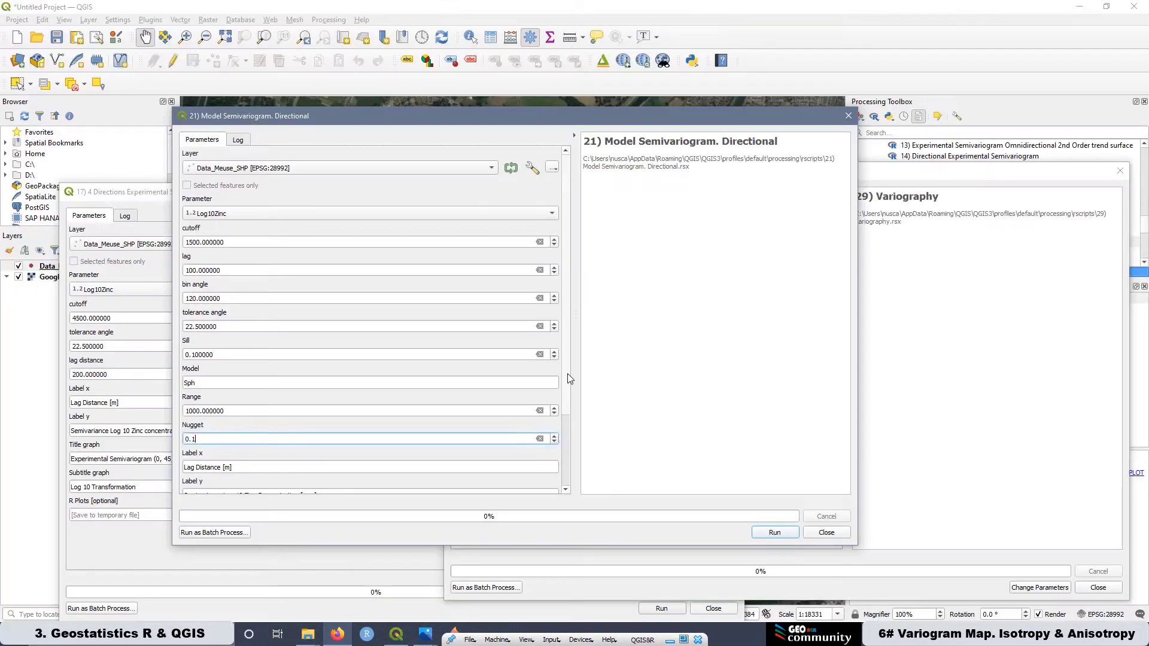
# Change the graph title angle from 30 to 120 degrees, rerun, and open the new plot
pyautogui.scroll(-3, 567, 373)
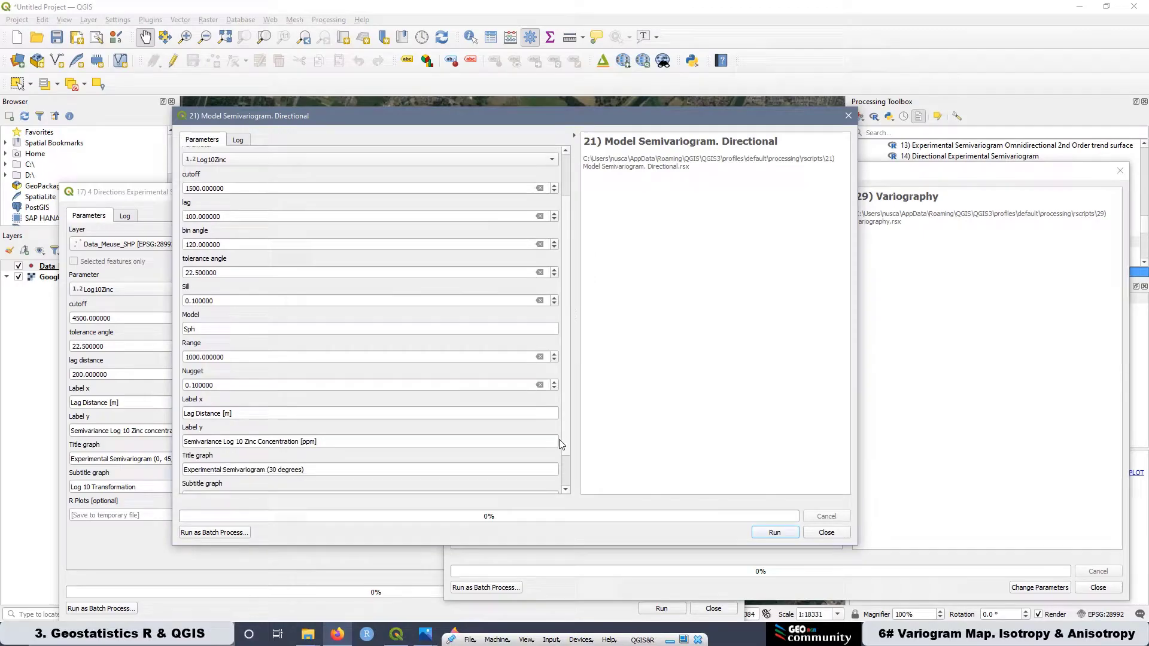
pyautogui.click(278, 428)
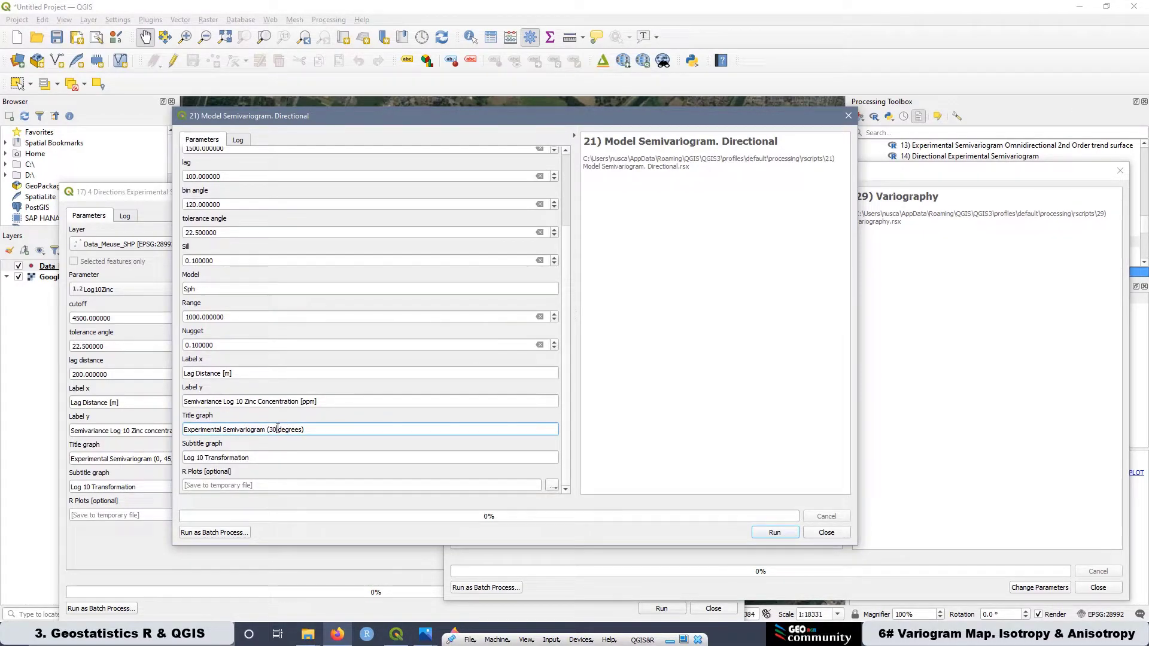
pyautogui.press('BackSpace')
pyautogui.press('BackSpace')
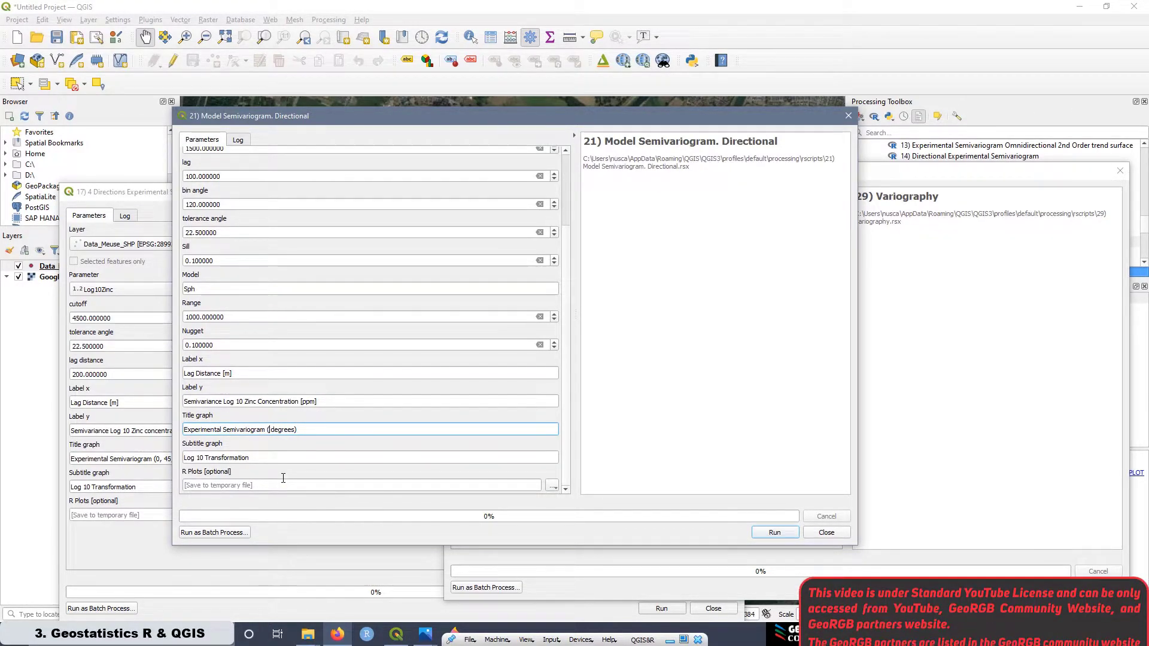
pyautogui.write('120')
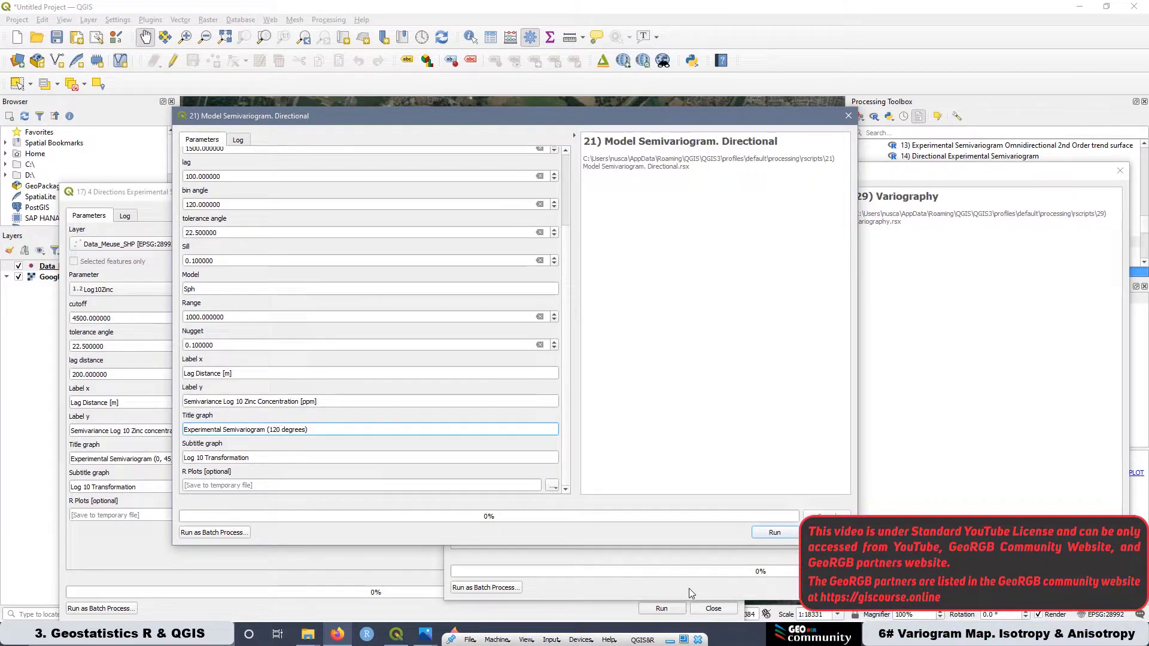
pyautogui.click(766, 535)
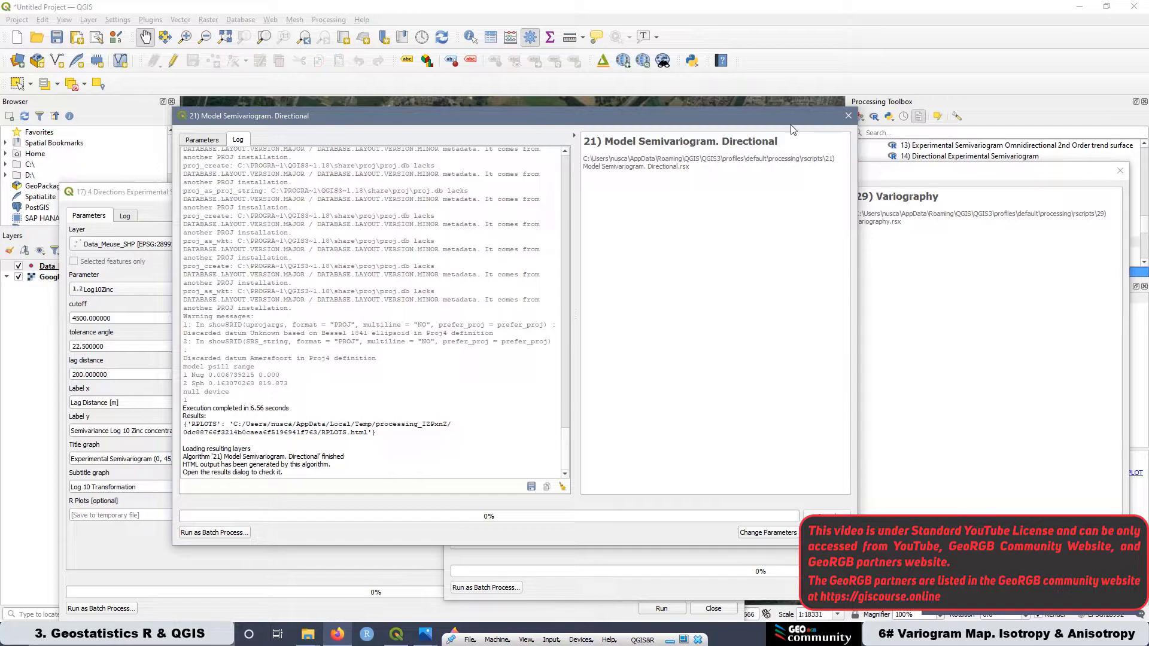
pyautogui.moveTo(1082, 174); pyautogui.dragTo(788, 221)
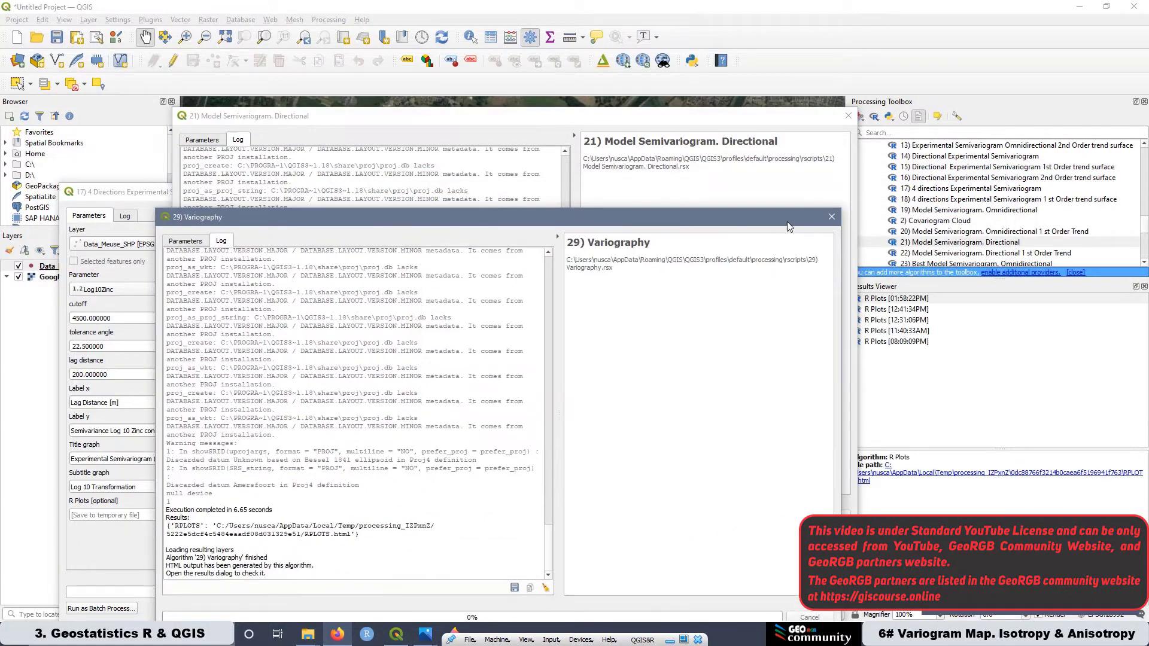
pyautogui.doubleClick(915, 298)
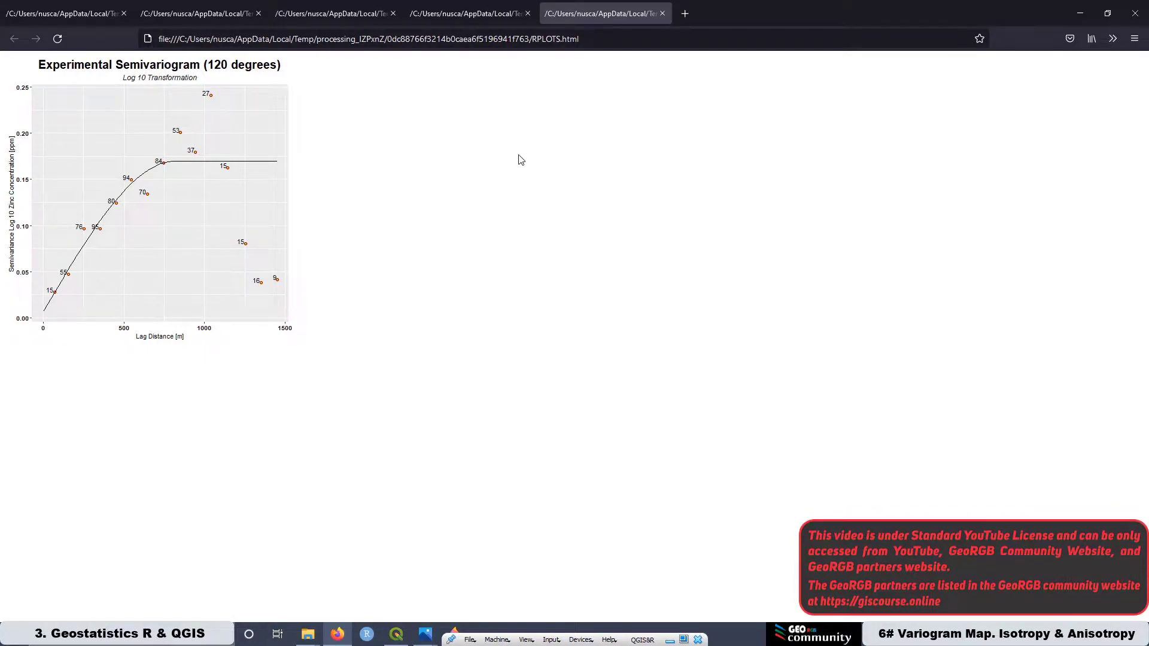
# Zoom the 120-degree semivariogram page in Firefox up to 170%
pyautogui.hotkey('ctrl', '+')
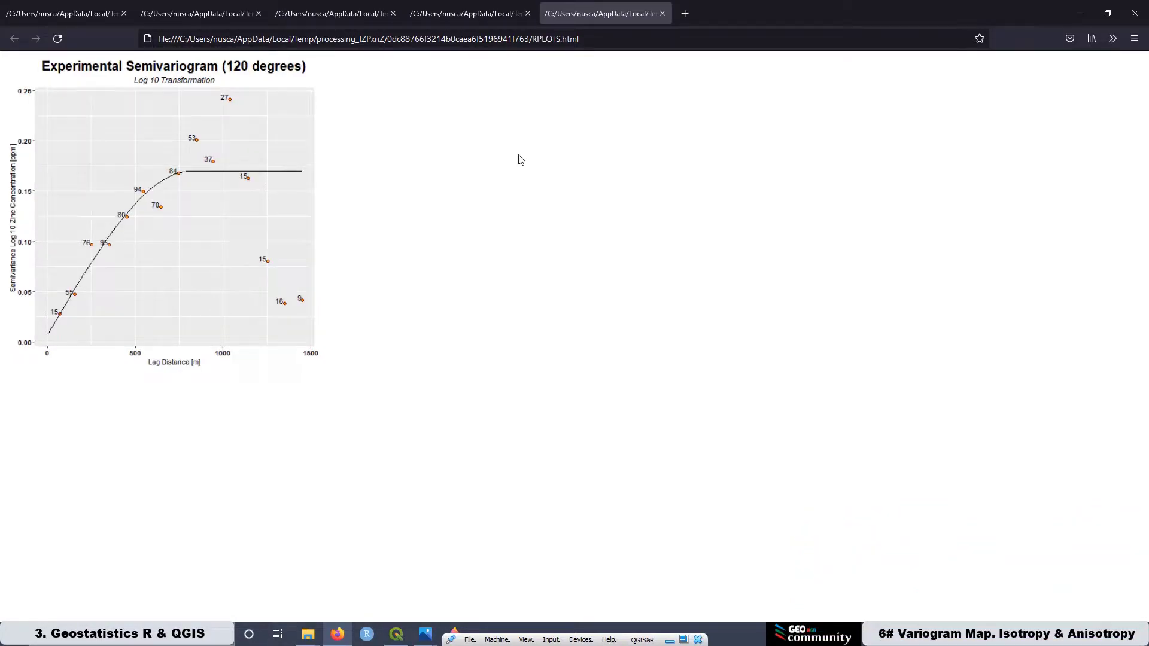
pyautogui.hotkey('ctrl', '+')
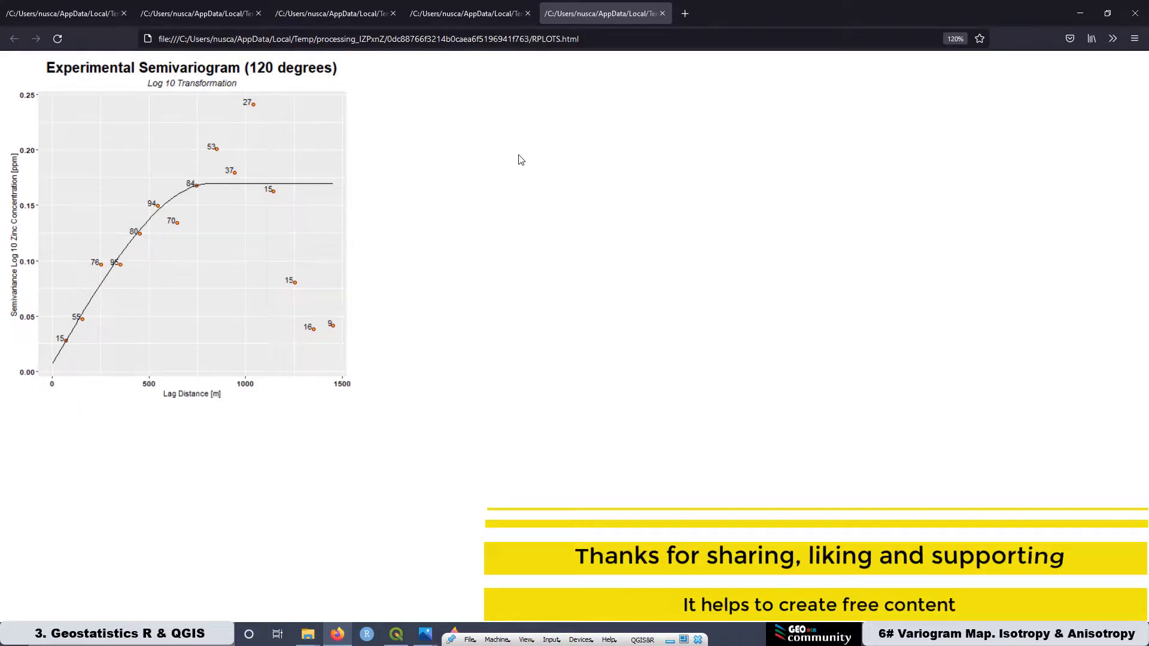
pyautogui.hotkey('ctrl', '+')
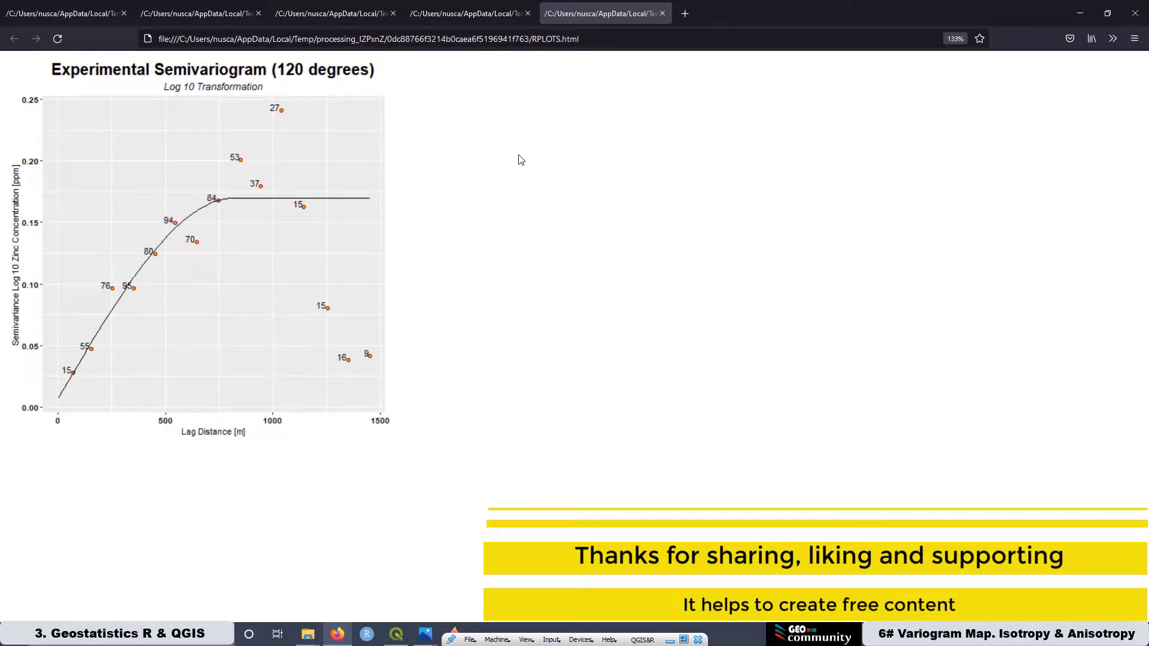
pyautogui.hotkey('ctrl', '+')
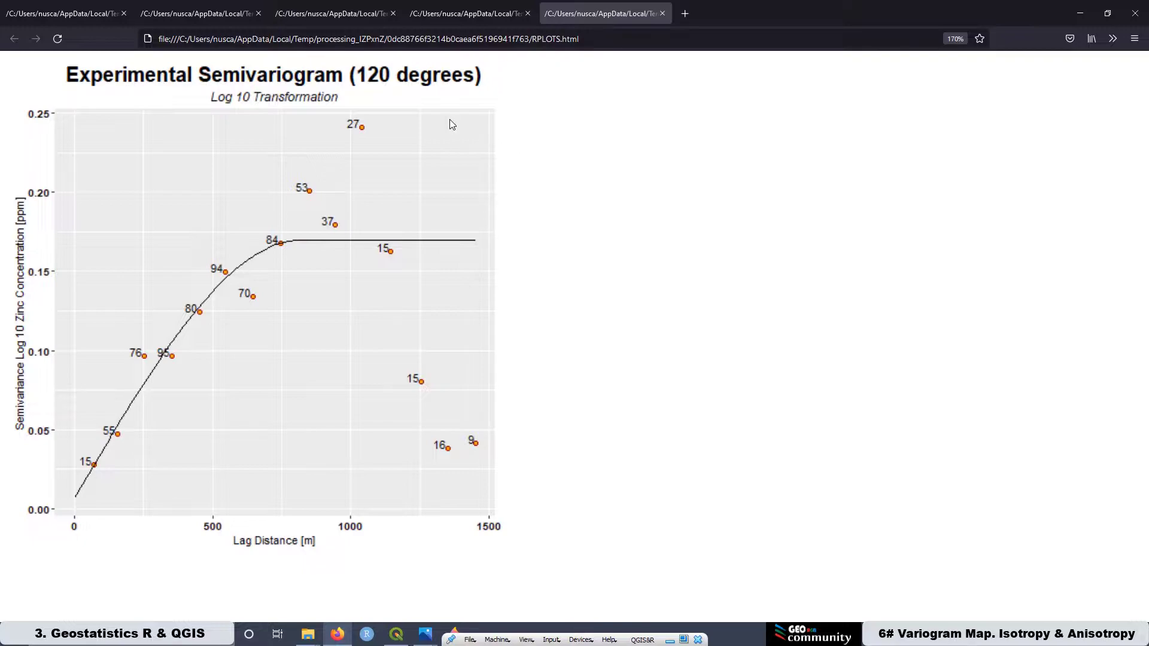
pyautogui.click(330, 14)
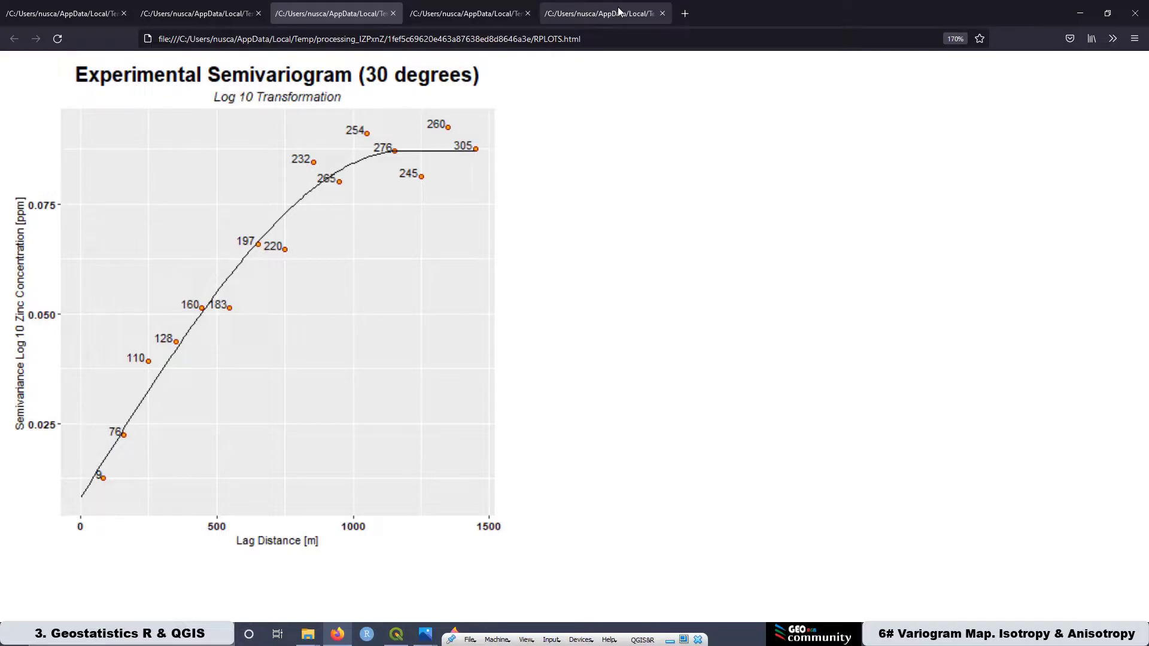
pyautogui.click(589, 17)
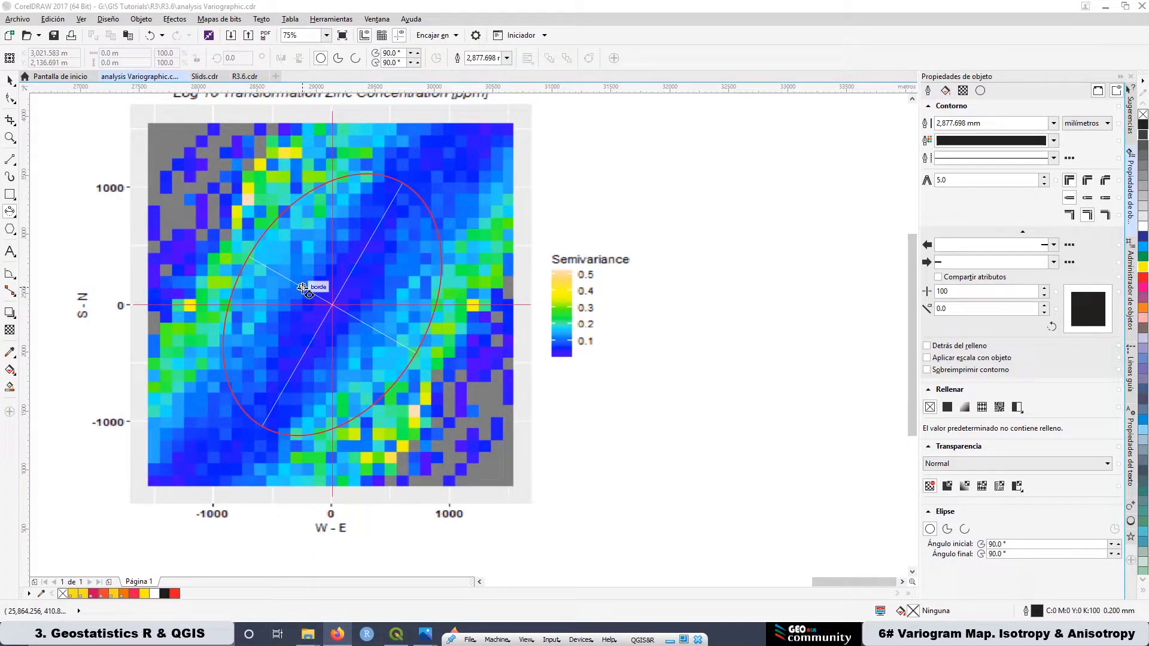
# Draw a narrow 3-point ellipse along the major axis with a 10000 mm outline
pyautogui.moveTo(302, 288)
pyautogui.mouseDown()
pyautogui.moveTo(359, 243)
pyautogui.moveTo(402, 184)
pyautogui.moveTo(262, 427)
pyautogui.mouseUp()
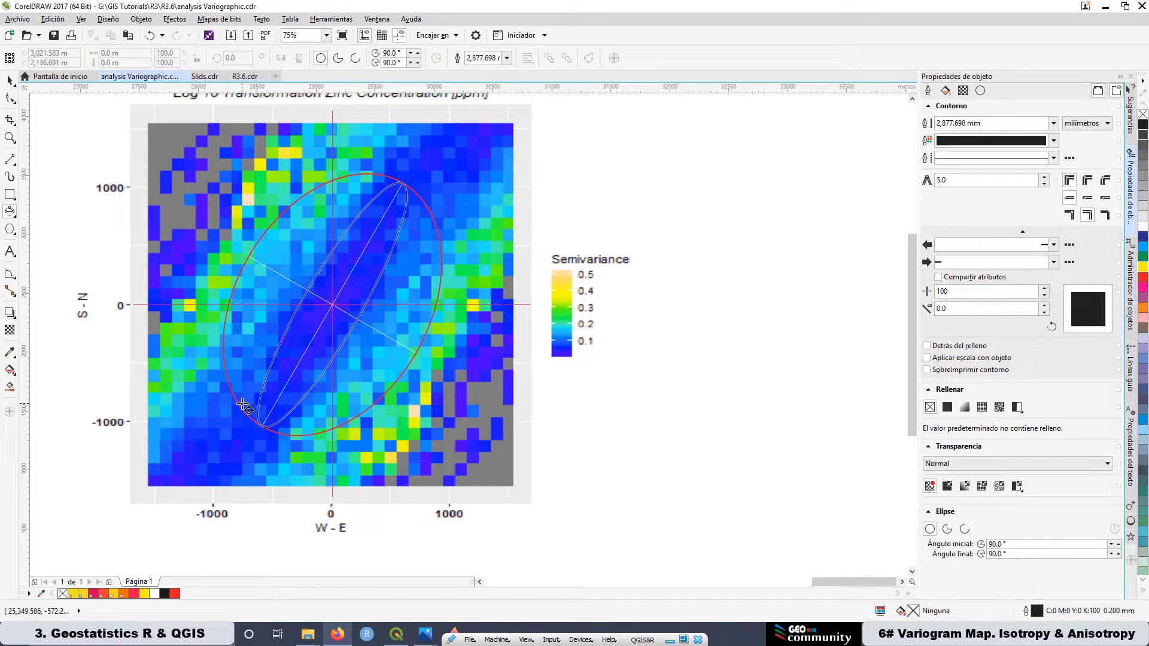
pyautogui.click(244, 406)
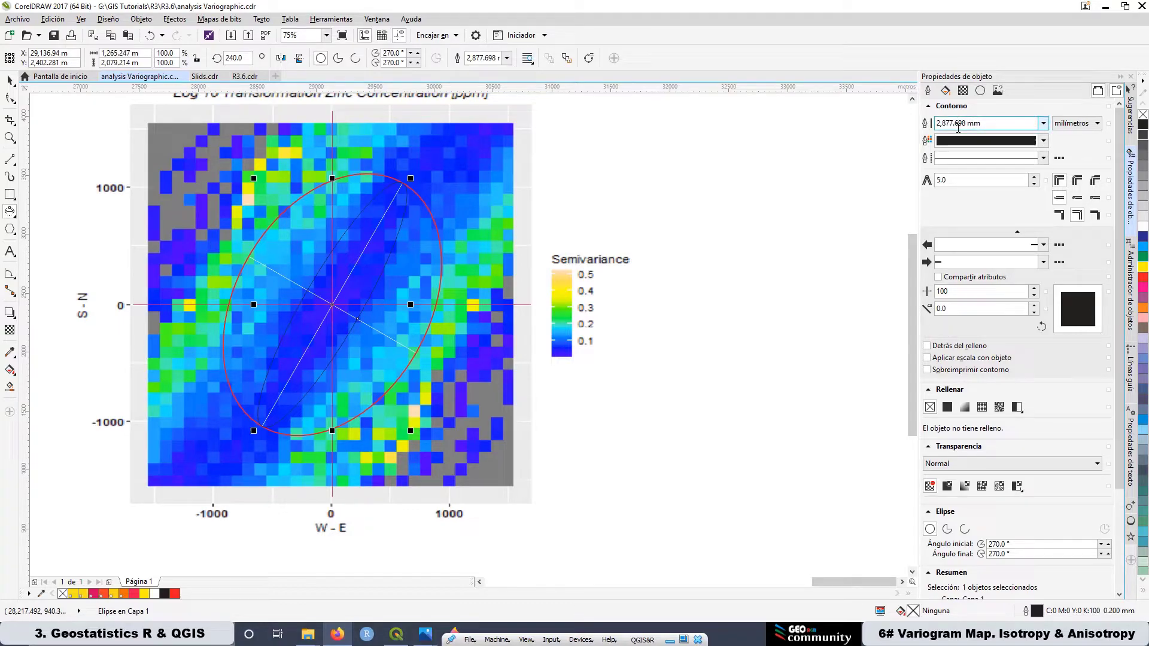
pyautogui.moveTo(961, 123); pyautogui.dragTo(936, 123)
pyautogui.write('10000')
pyautogui.press('Return')
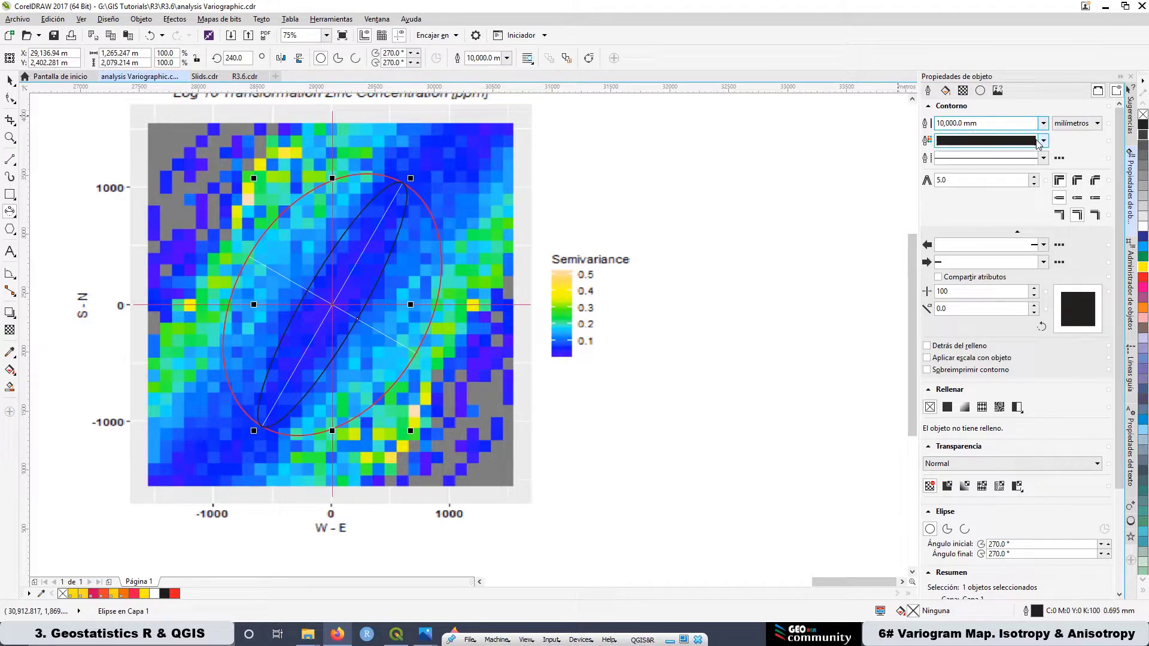
# Make the narrow ellipse's outline white
pyautogui.click(1043, 141)
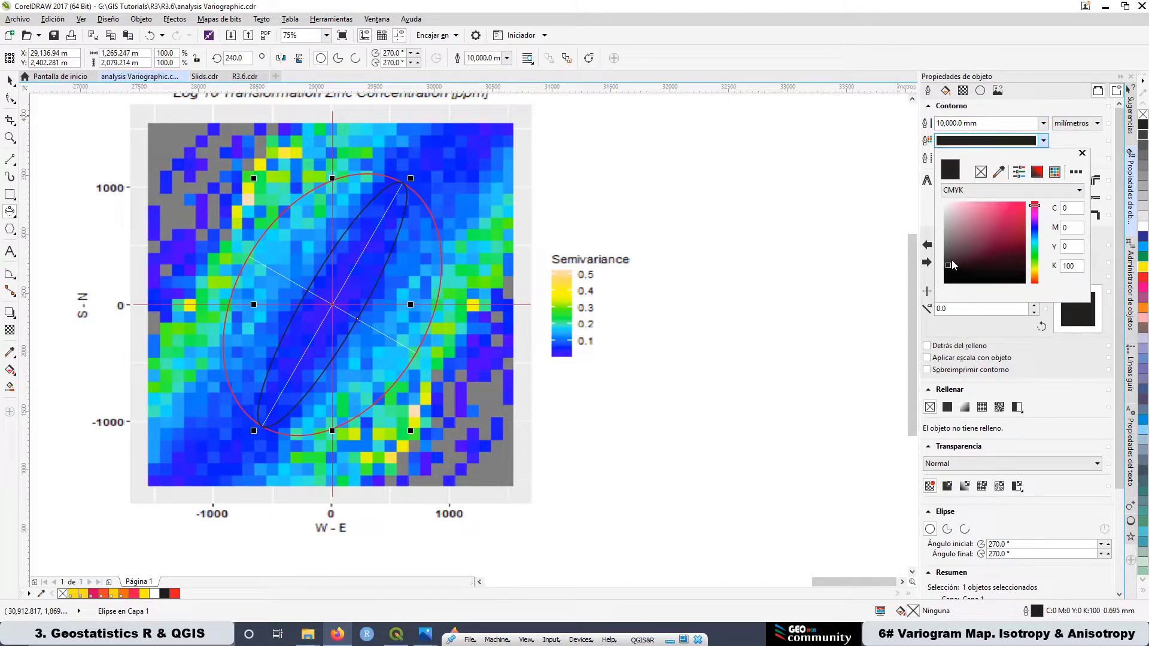
pyautogui.moveTo(953, 265)
pyautogui.mouseDown()
pyautogui.moveTo(943, 174)
pyautogui.moveTo(635, 202)
pyautogui.mouseUp()
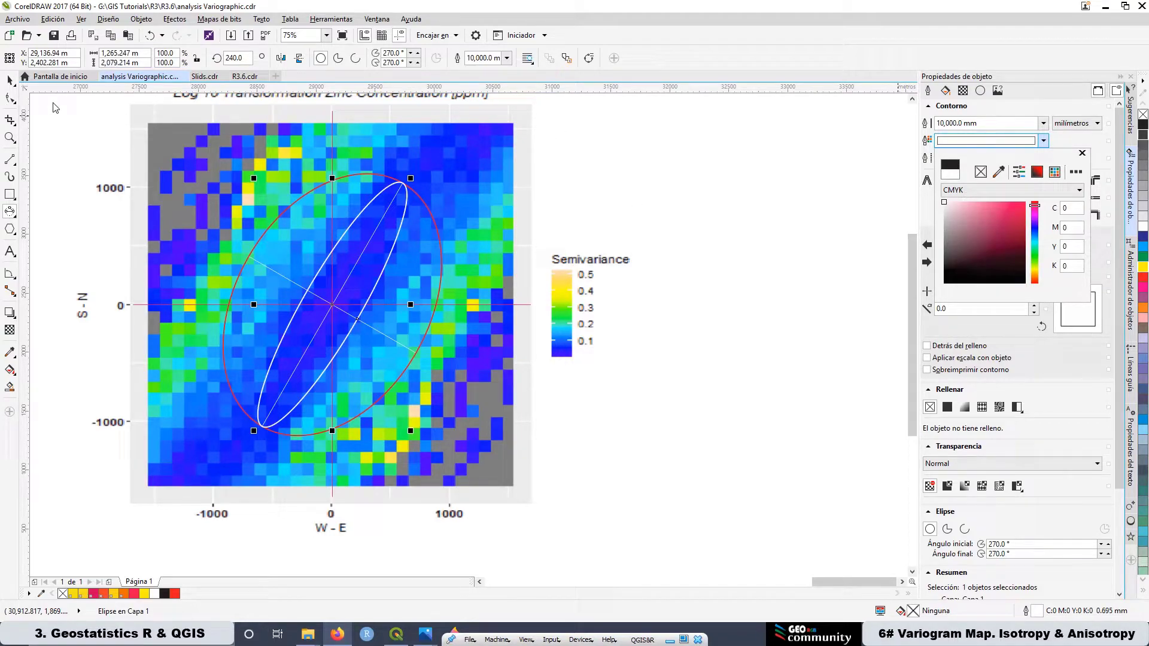
pyautogui.click(8, 80)
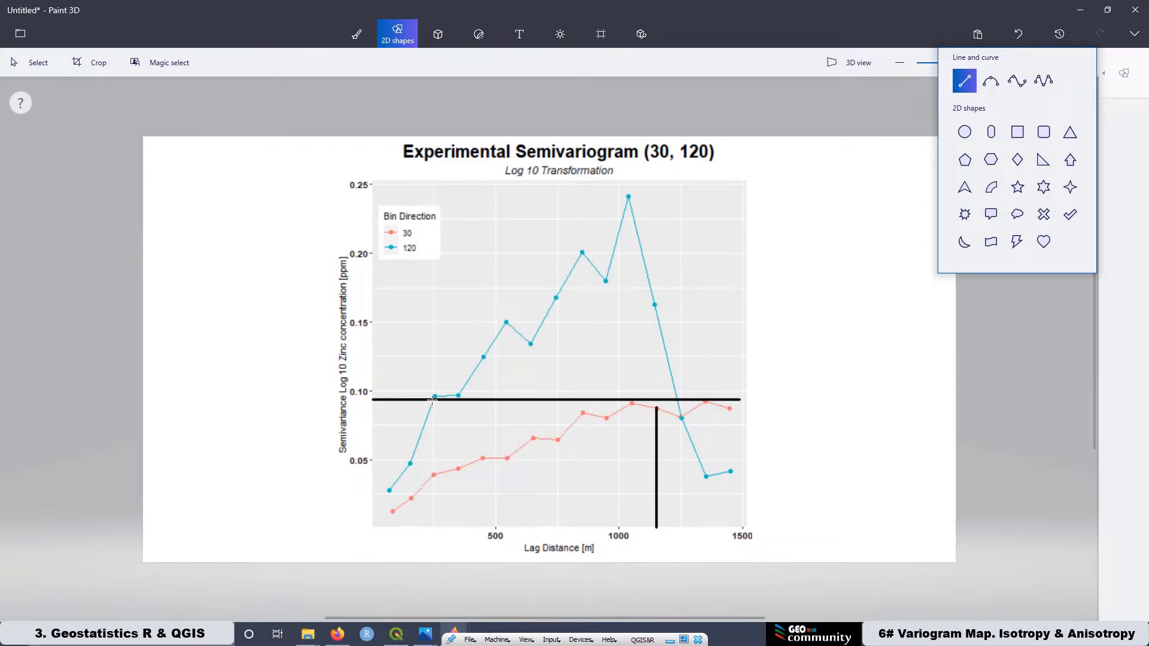
# Draw a vertical black range line from the sill line down to the lag axis near 250 m
pyautogui.moveTo(432, 399); pyautogui.dragTo(432, 525)
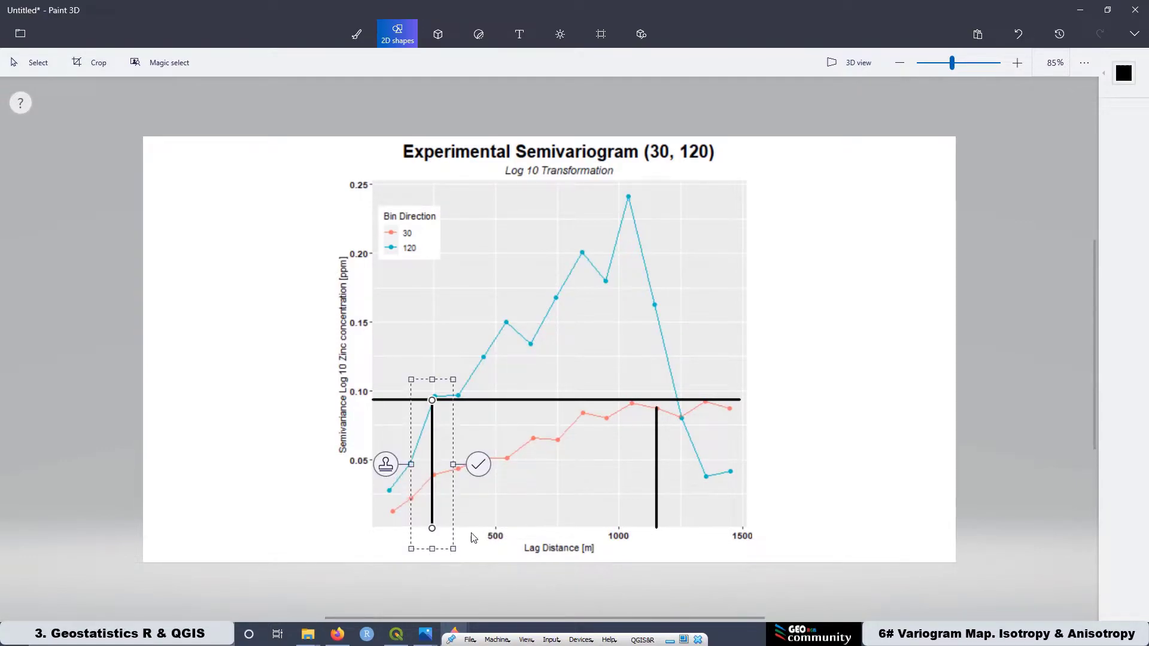
pyautogui.click(452, 540)
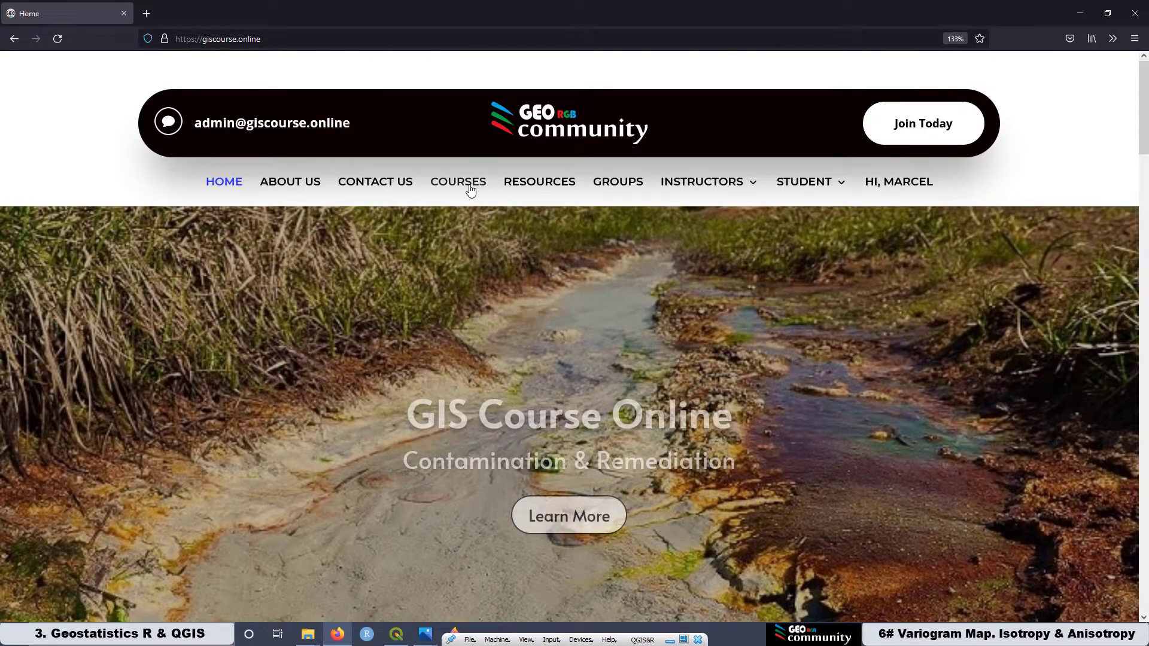
# Start the third geostatistics course and open Lesson 6's Variogram Map. Isotropy and Anisotropy lesson
pyautogui.click(470, 190)
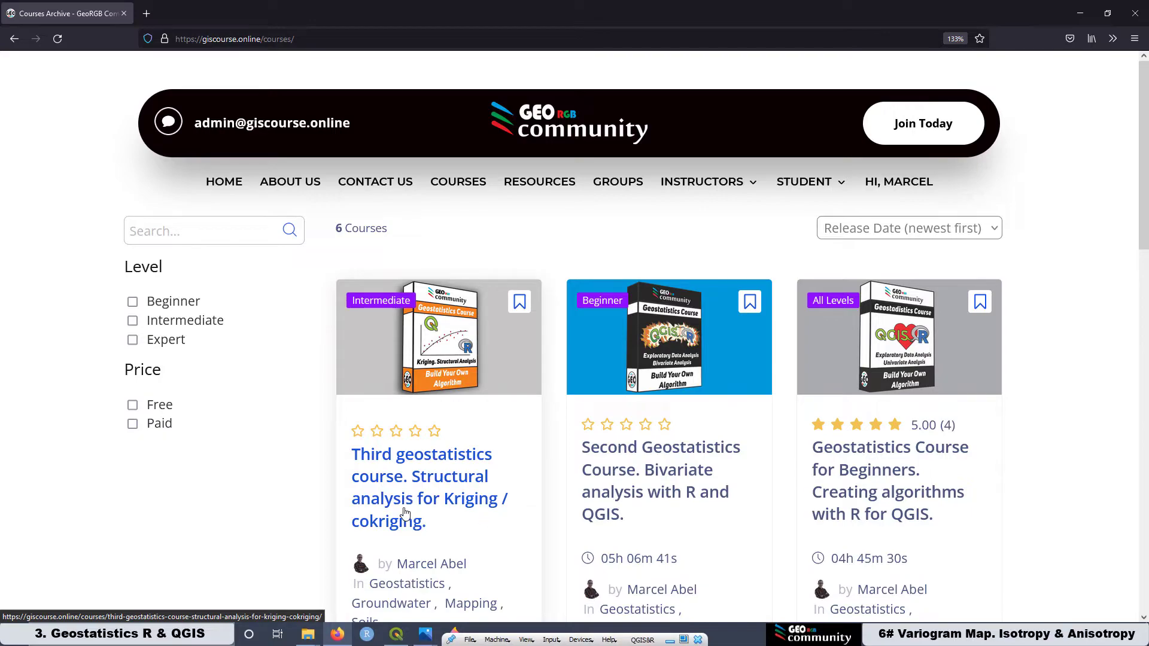
pyautogui.click(444, 372)
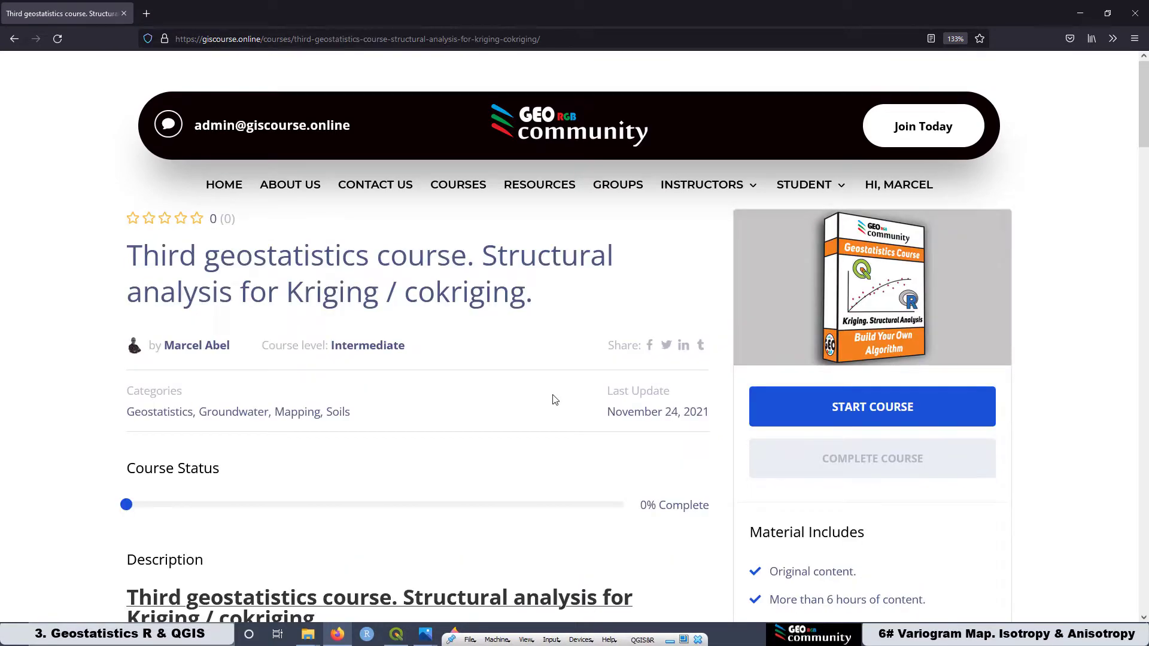
pyautogui.click(898, 408)
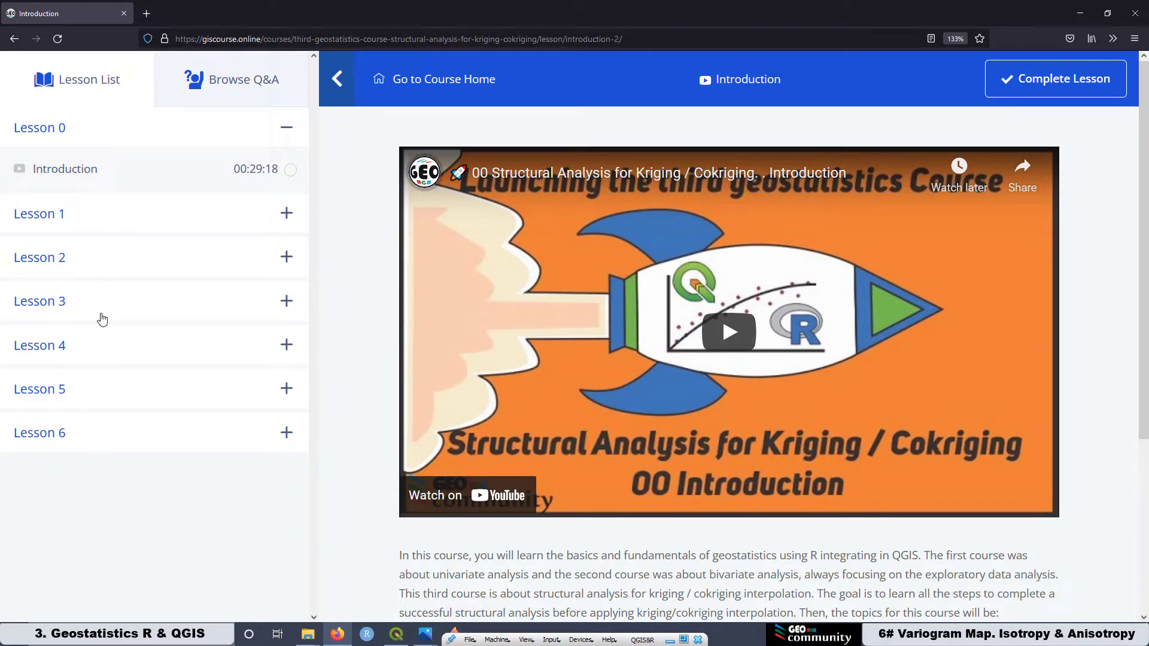
pyautogui.click(83, 439)
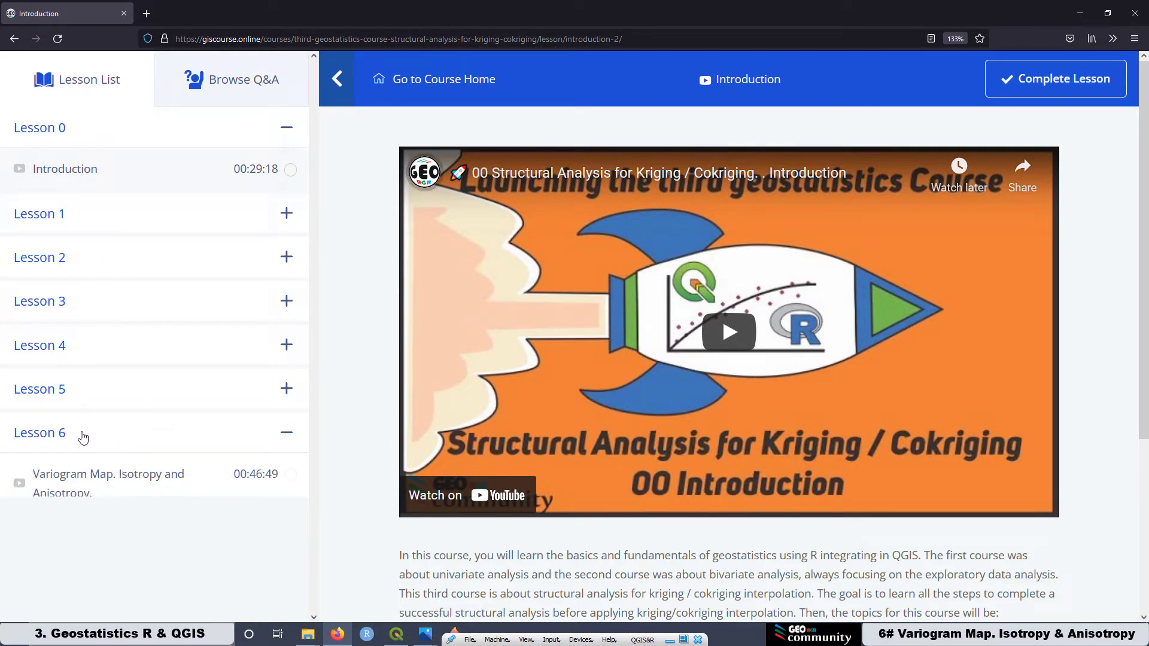
pyautogui.scroll(-3, 90, 379)
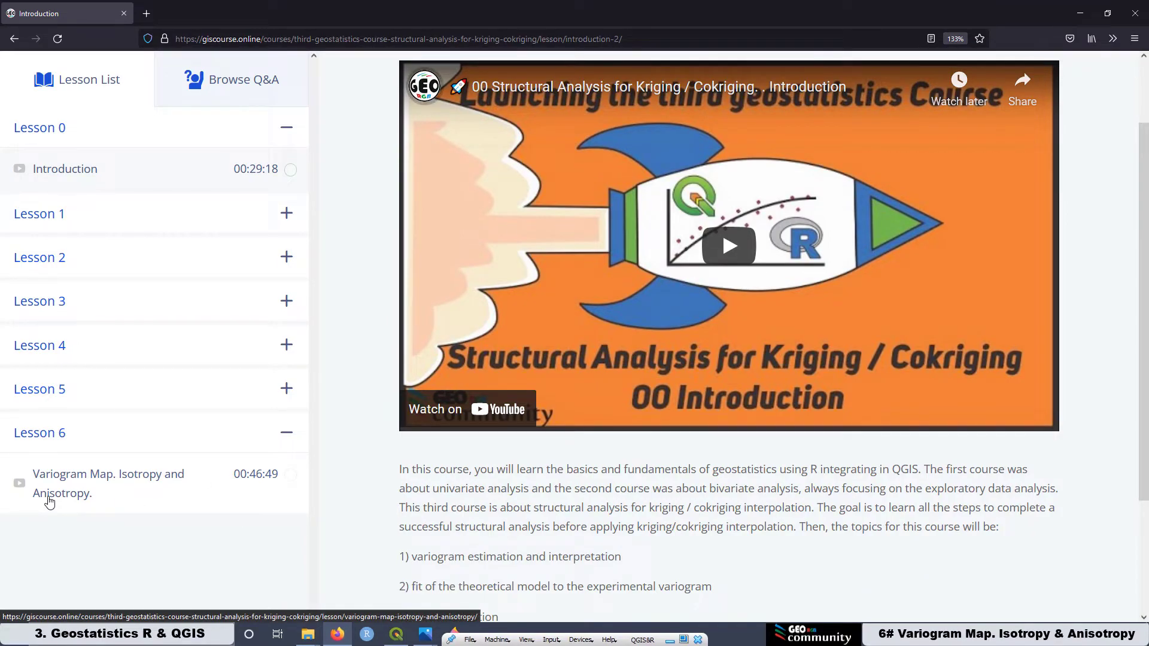
pyautogui.click(82, 495)
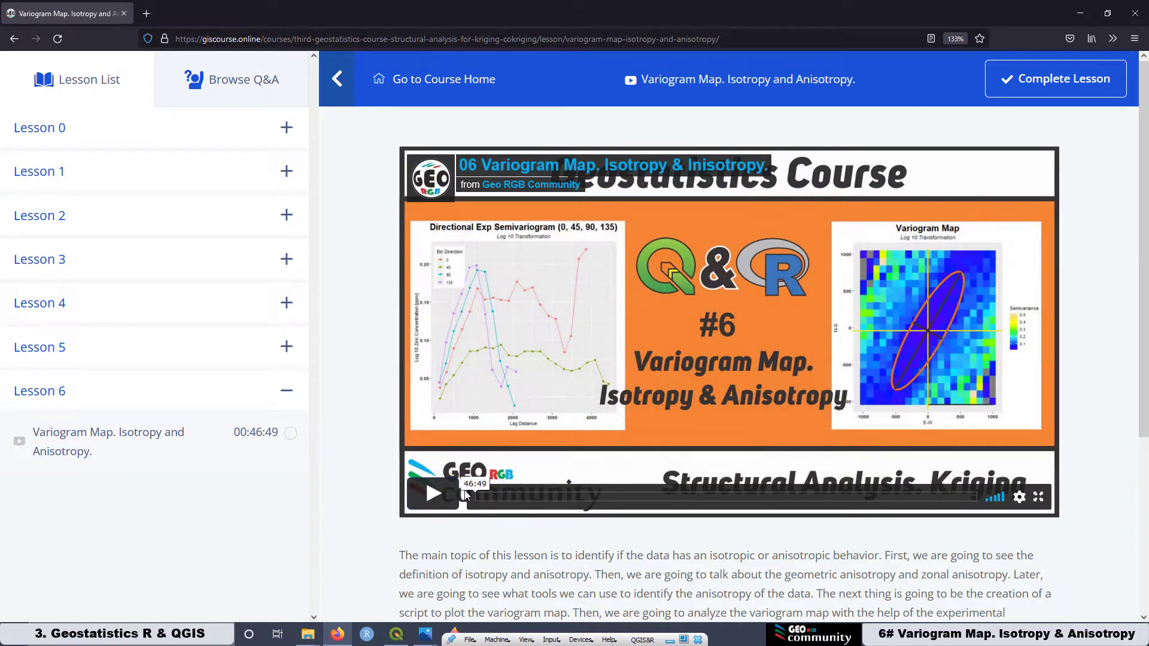
pyautogui.scroll(-4, 704, 398)
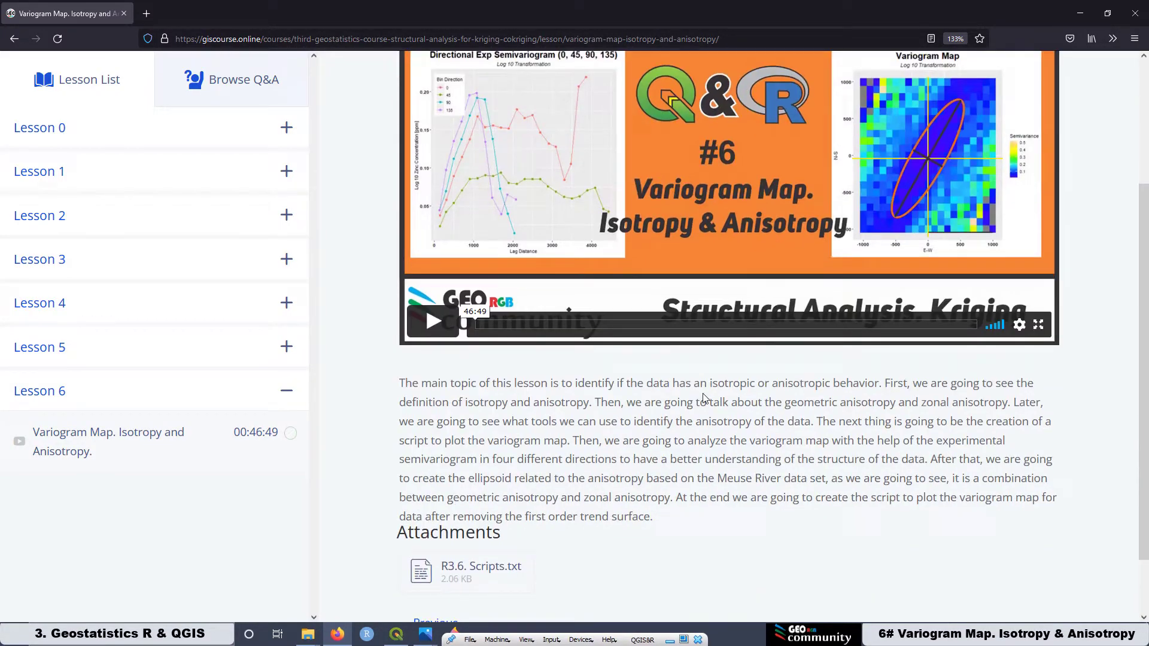